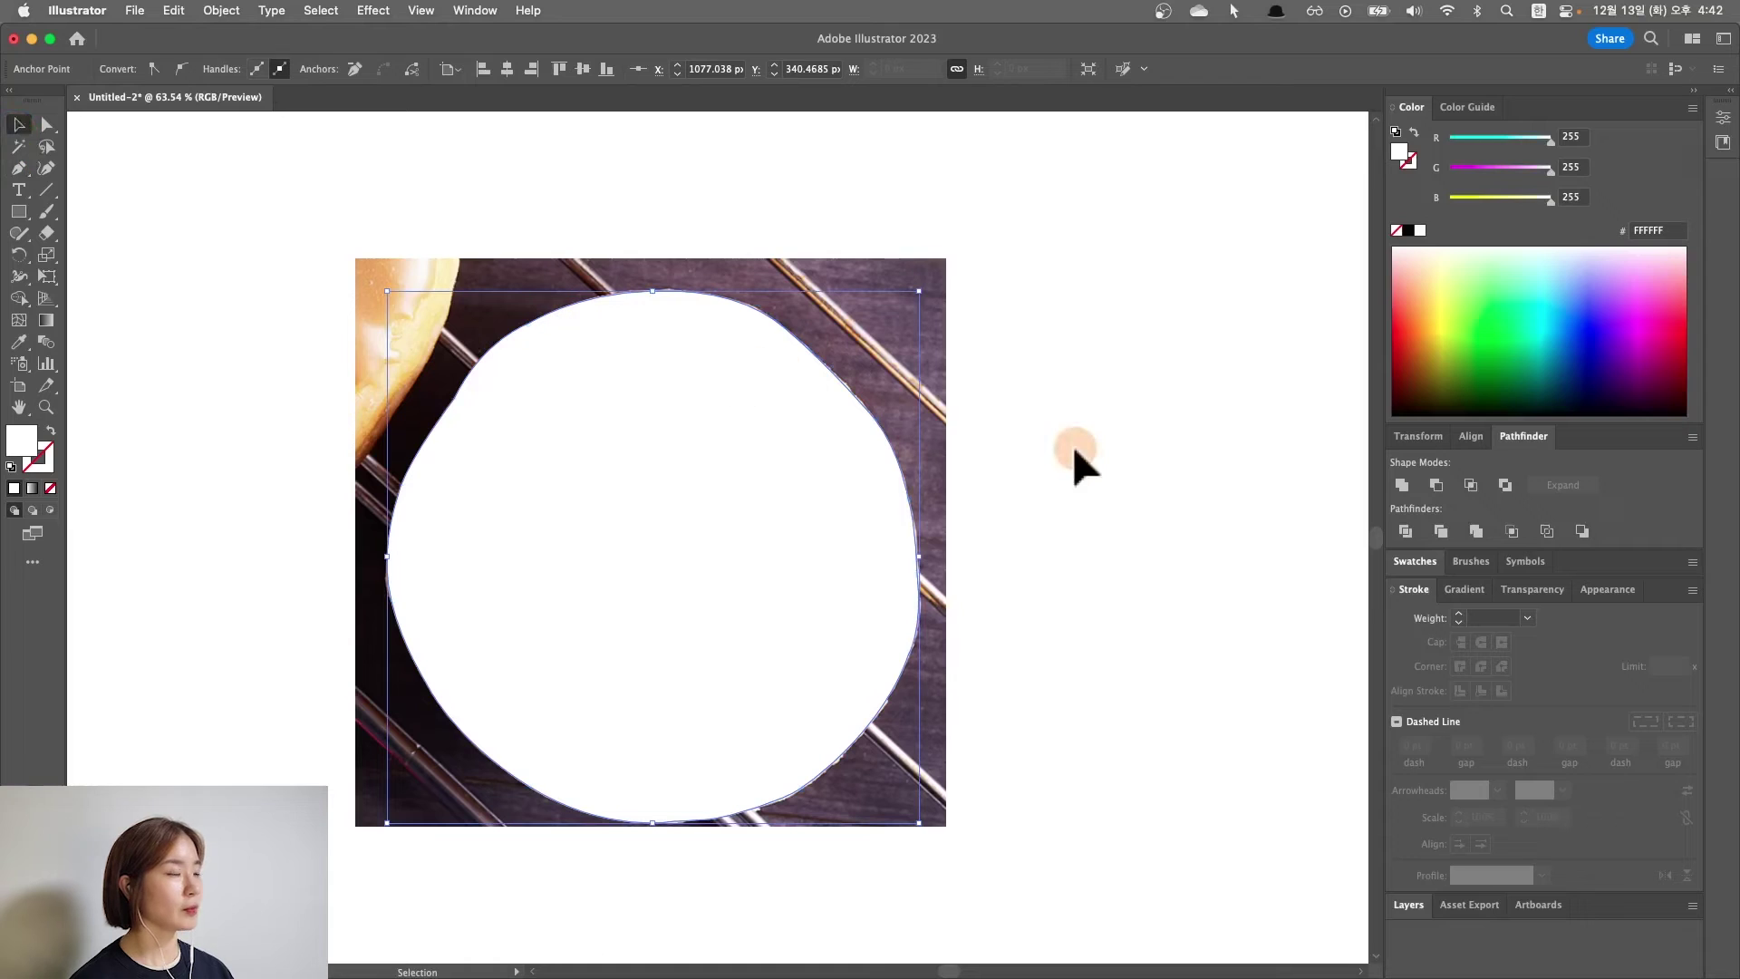
- Clip the wood photo to the white donut-shaped path and move on to the blank Untitled-1 document
drag(949, 343, 826, 541)
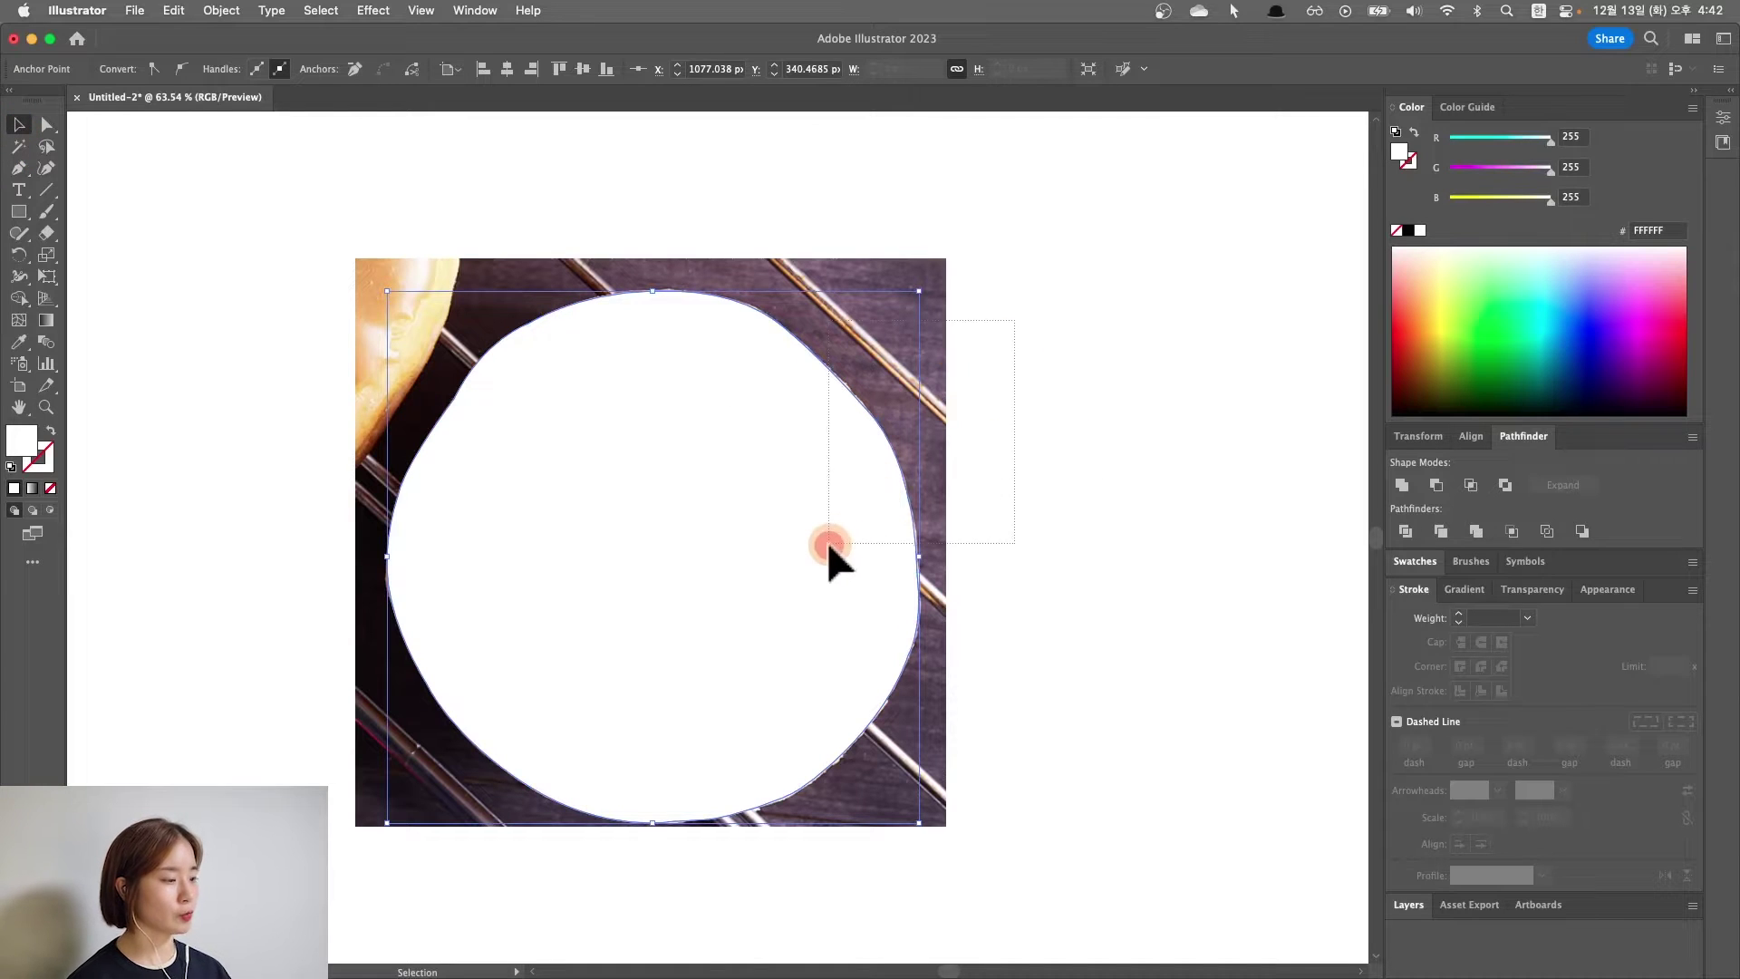
key(super+7)
click(723, 525)
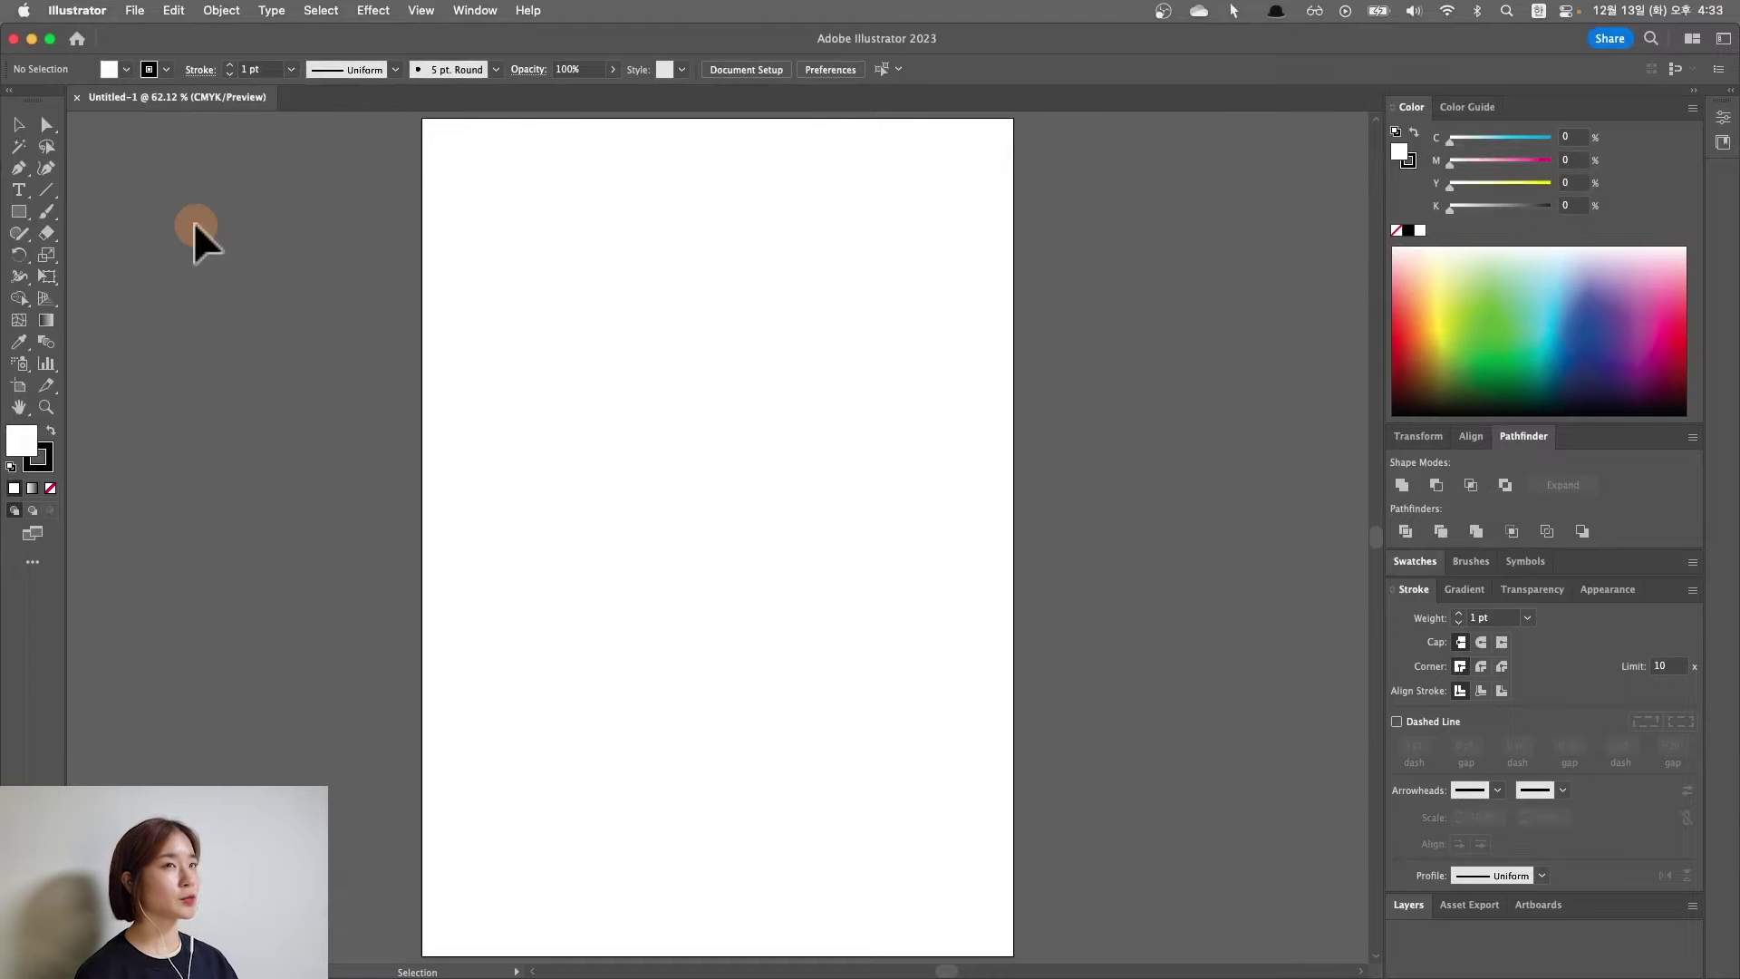
click(134, 10)
- Create a new 1920×1080 document from the Web-Large preset
click(149, 35)
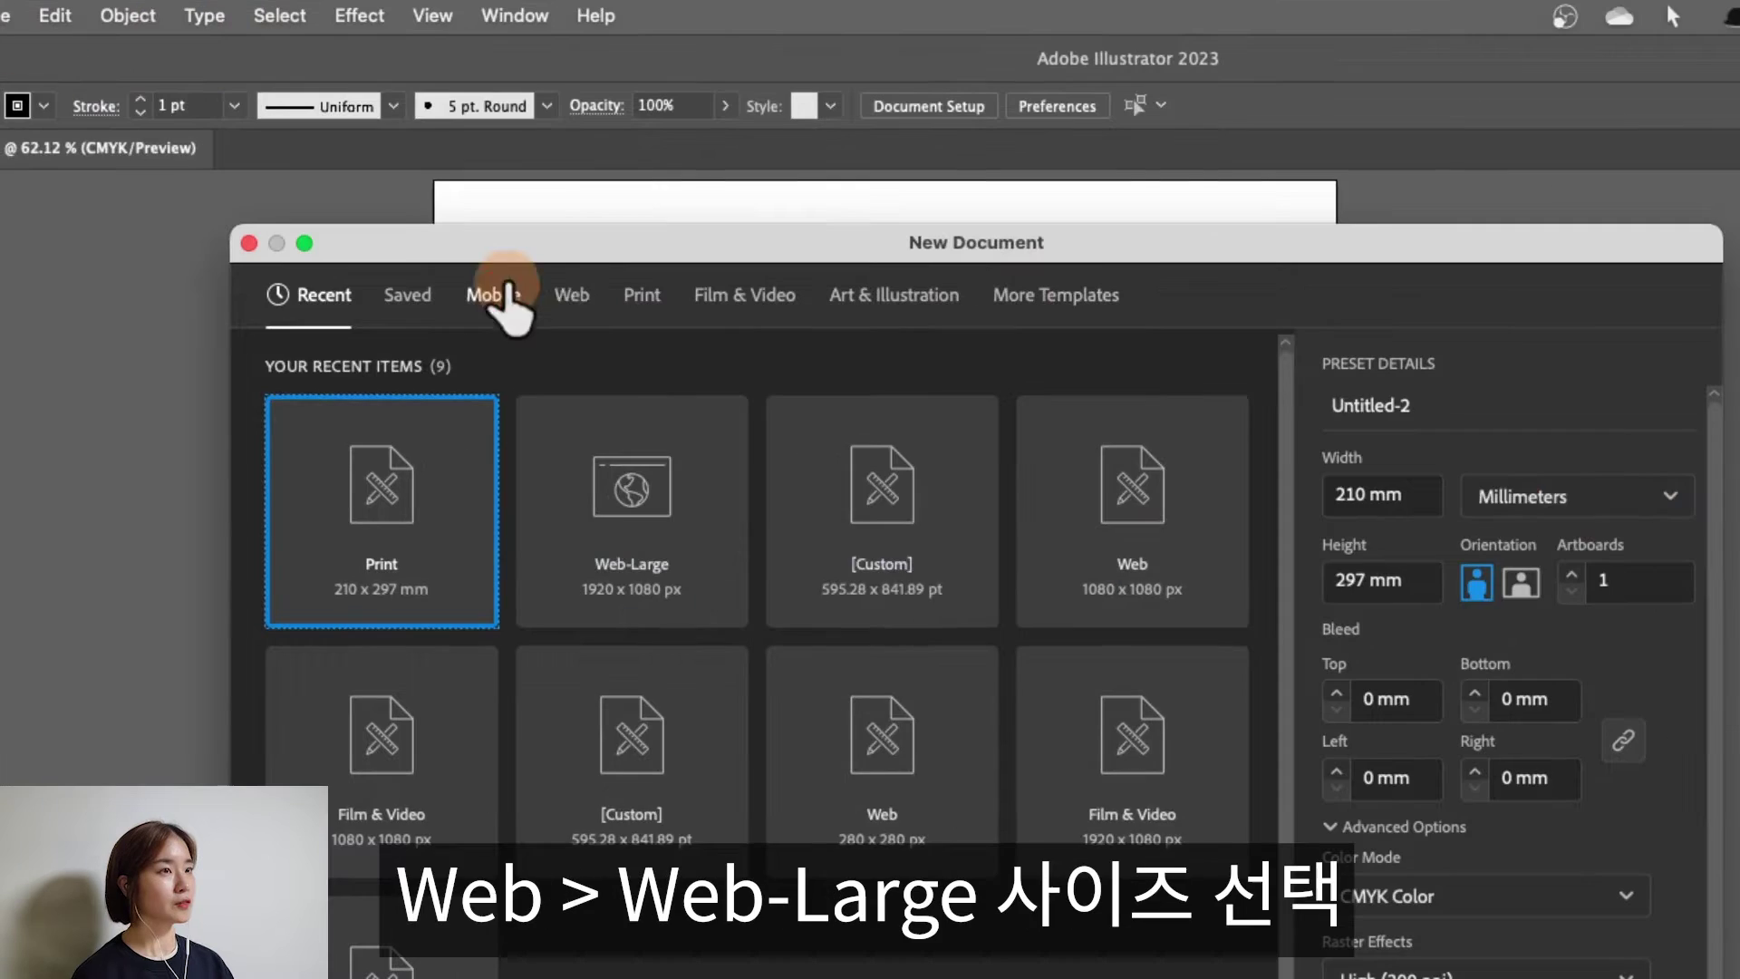
click(572, 294)
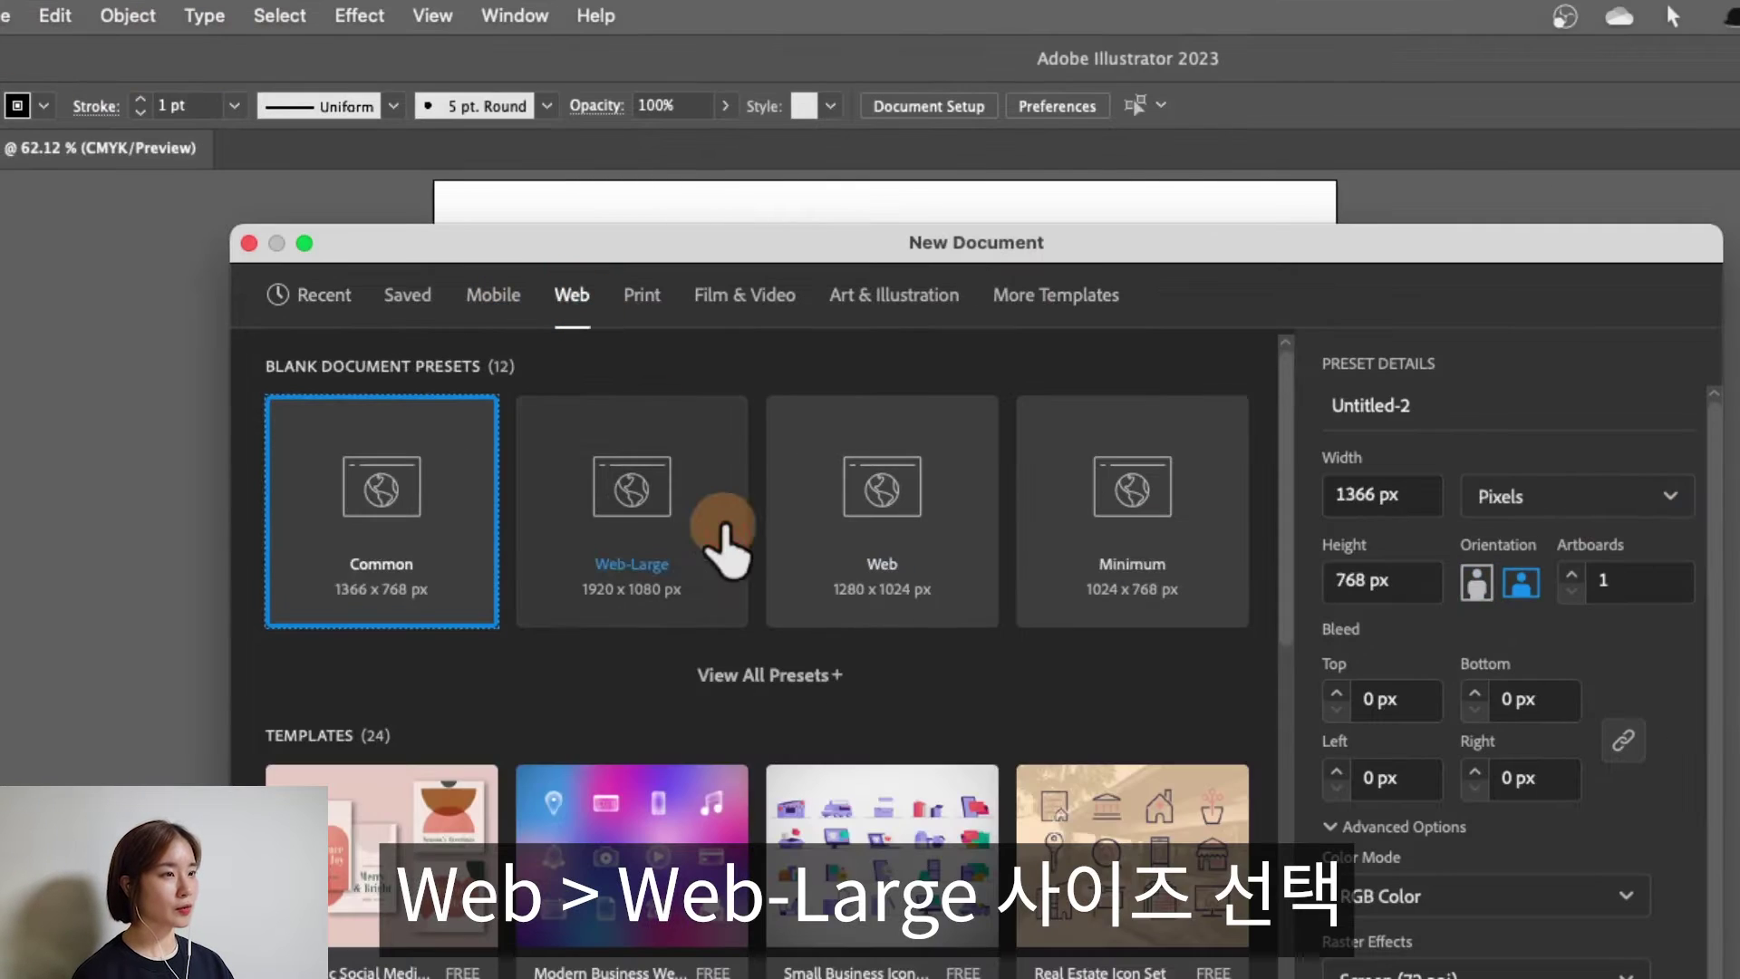
click(654, 518)
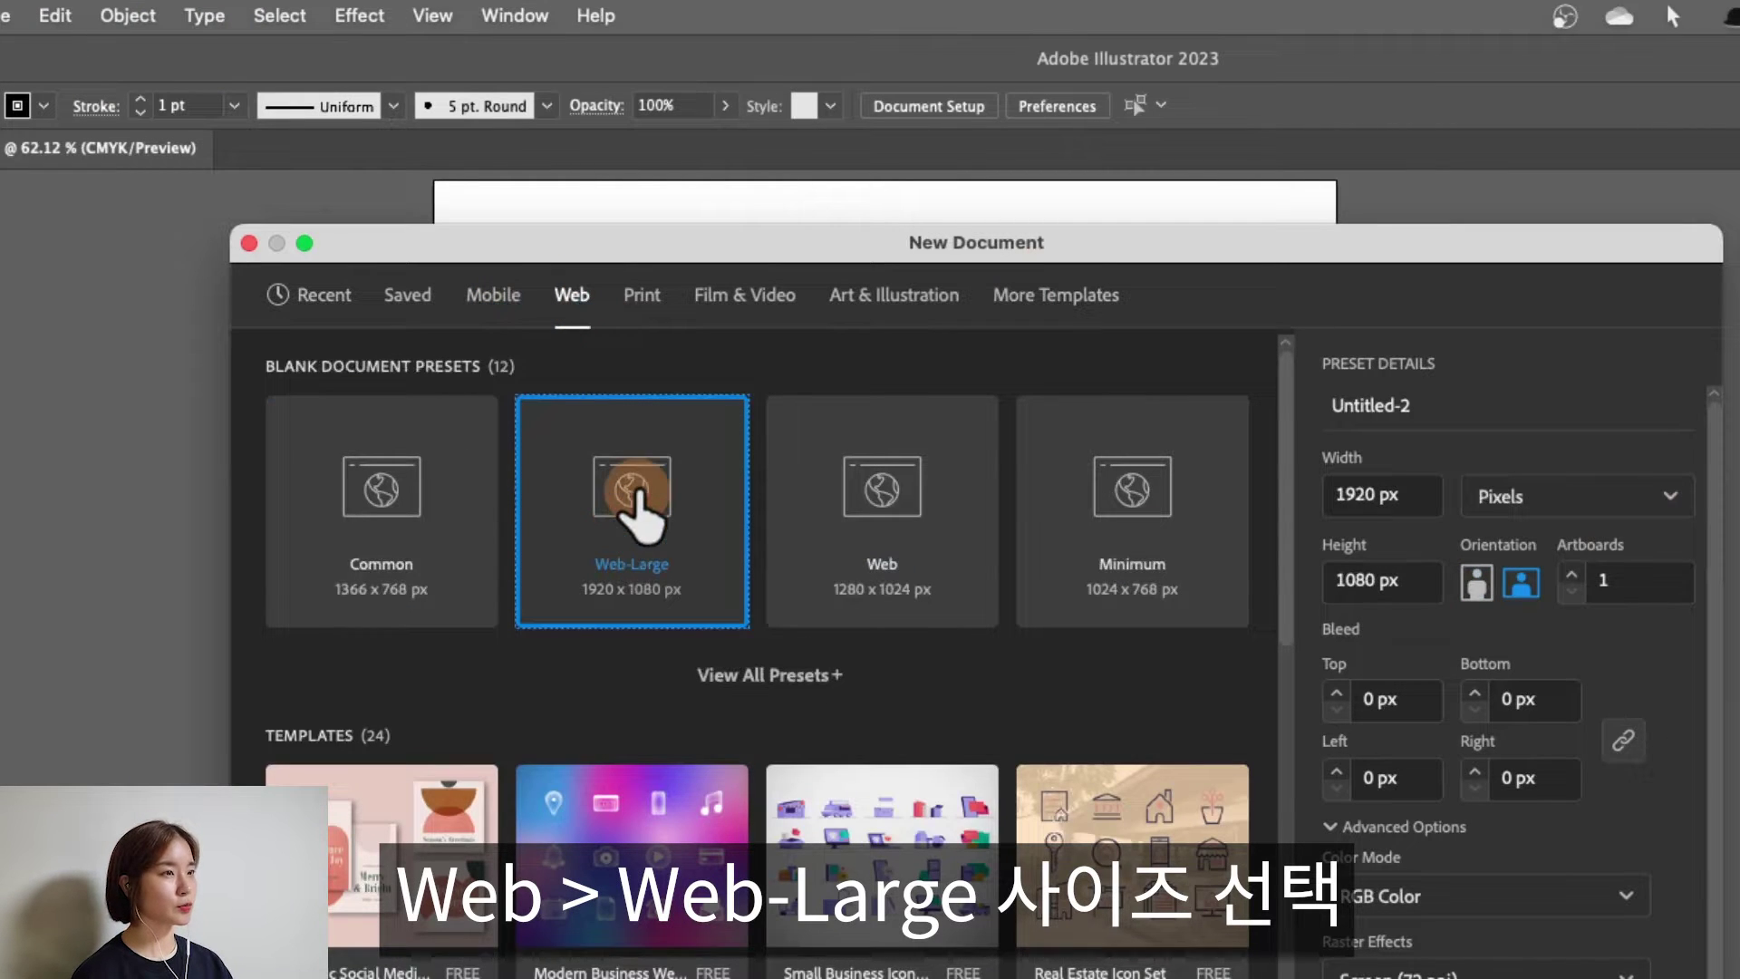
double_click(654, 518)
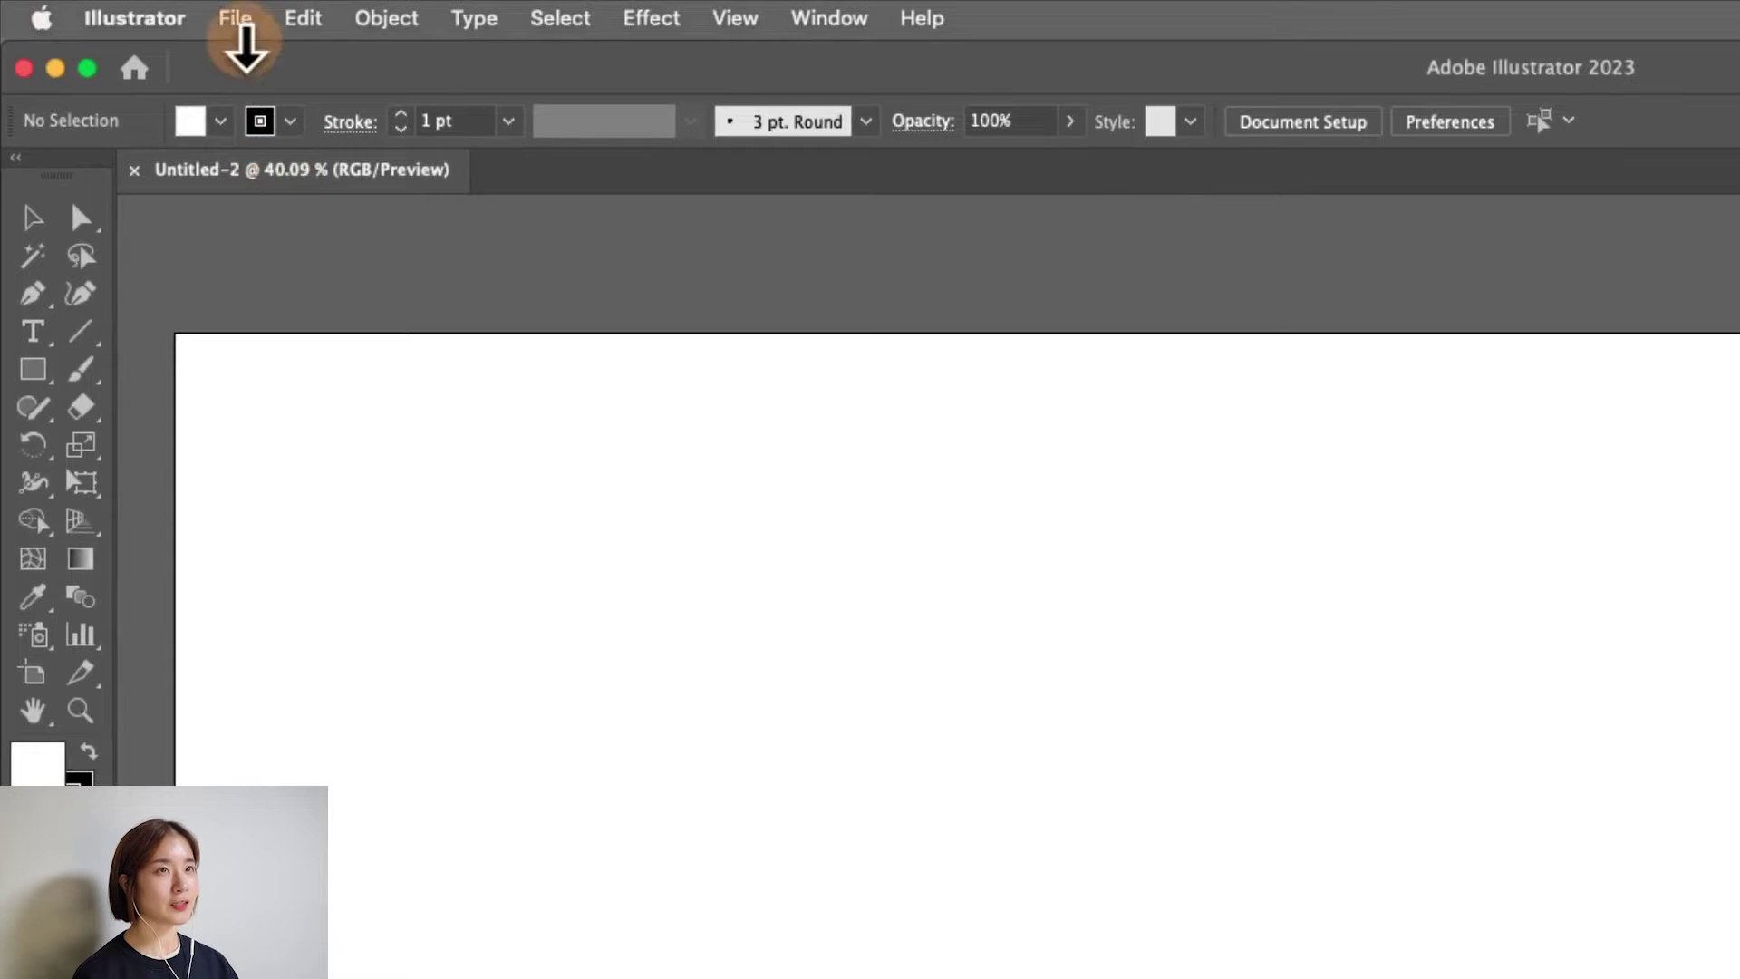
- Place doughnut.jpg on the artboard and move it to reveal the chocolate donut
click(134, 10)
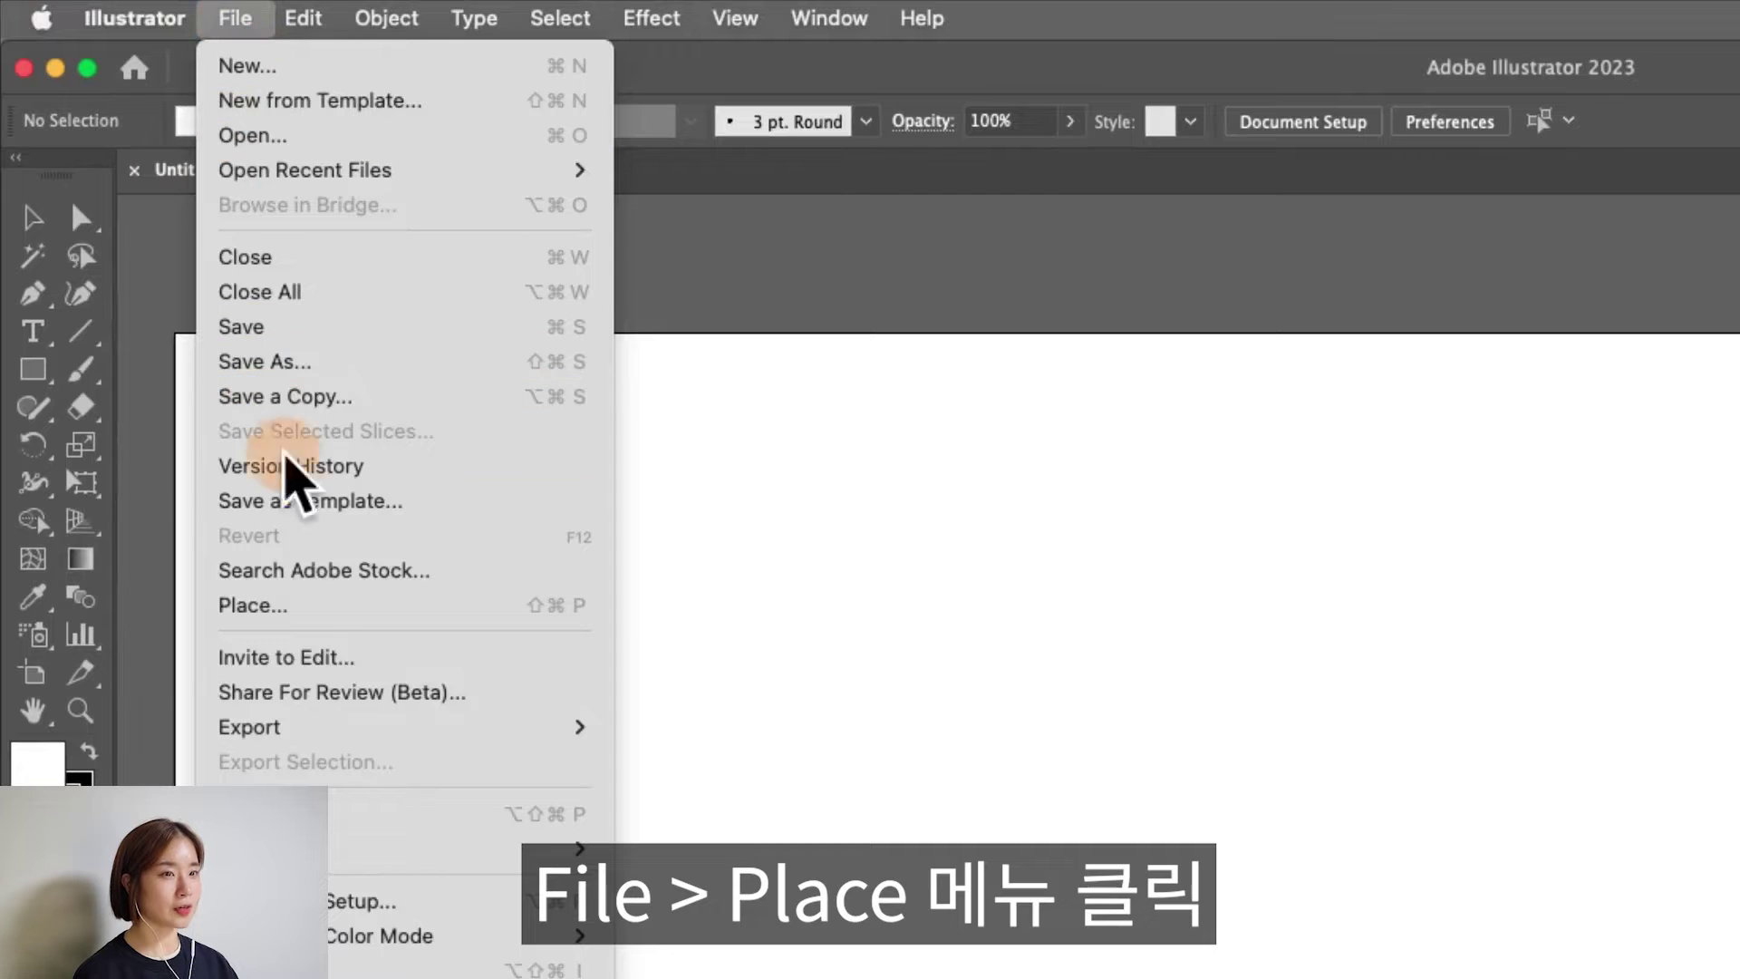
click(368, 611)
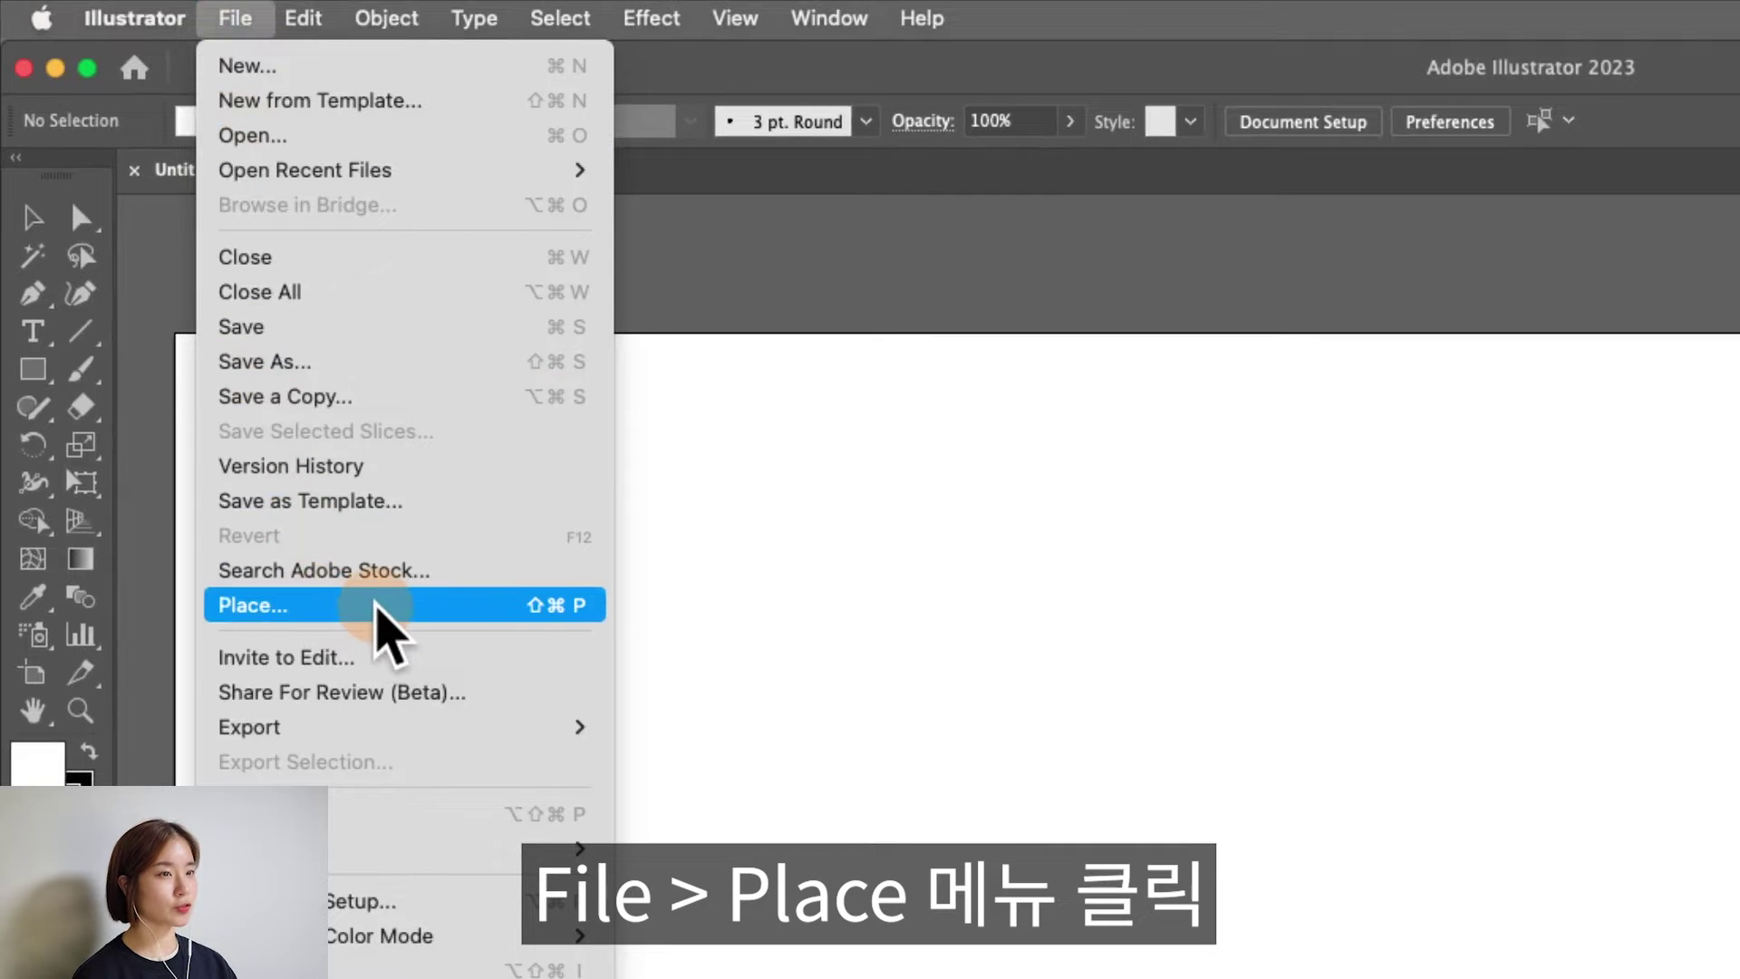
click(655, 416)
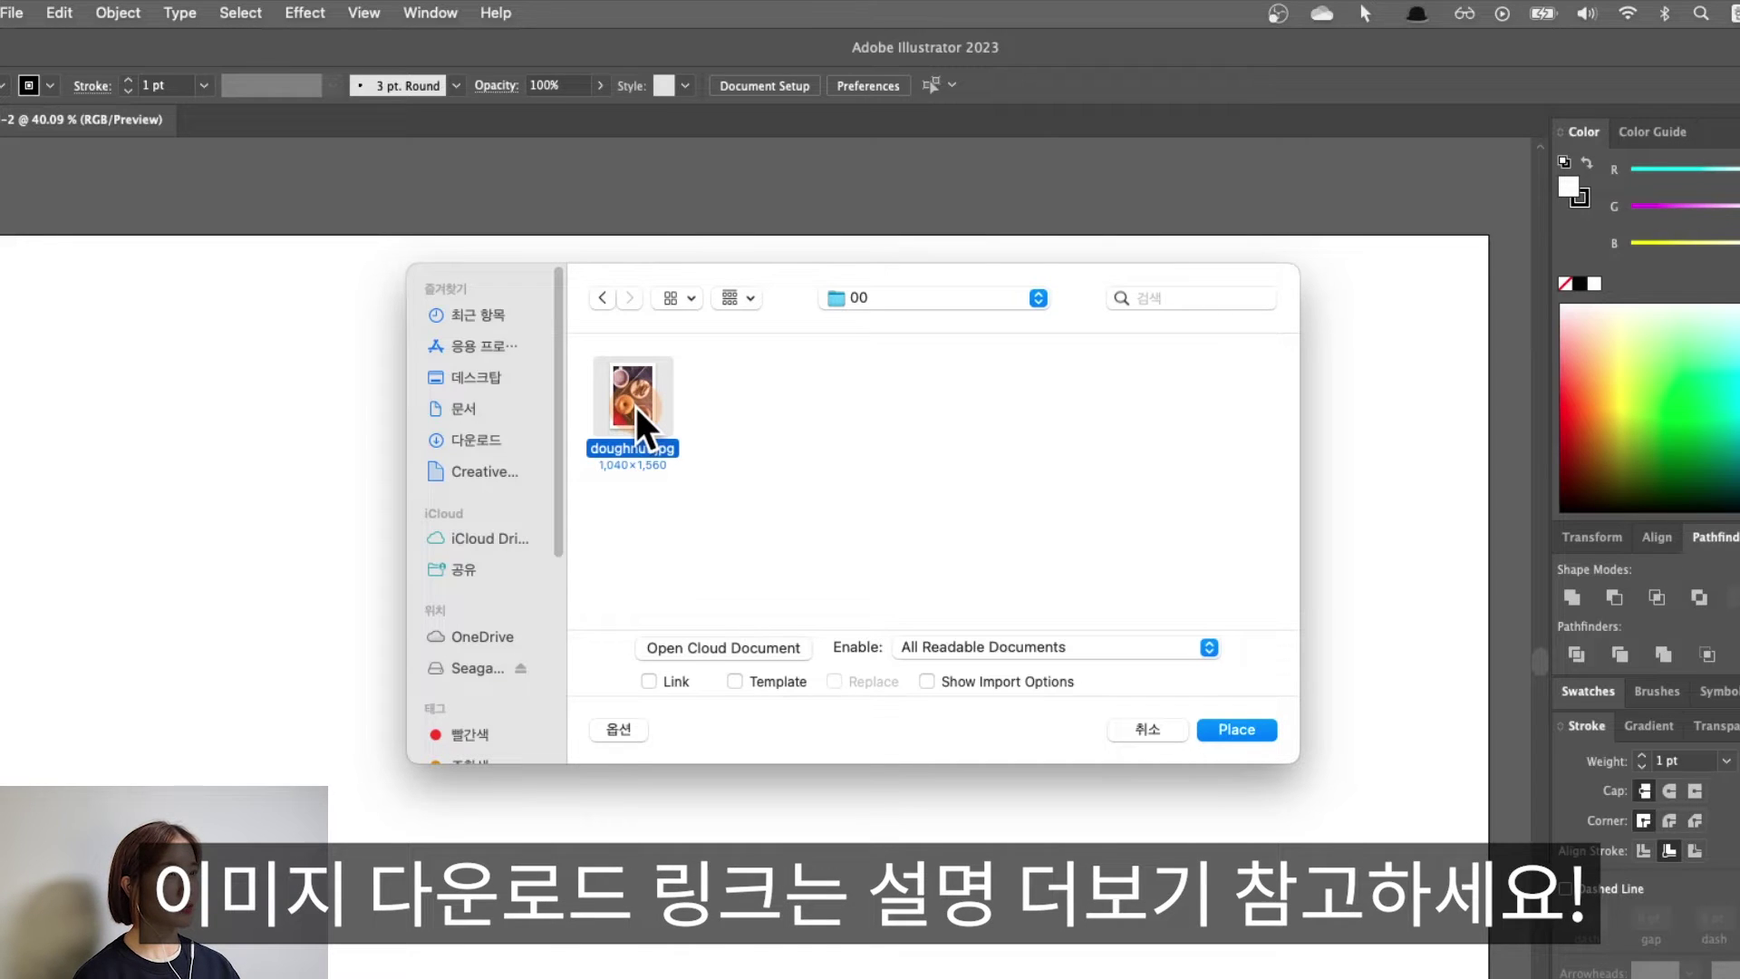
double_click(638, 403)
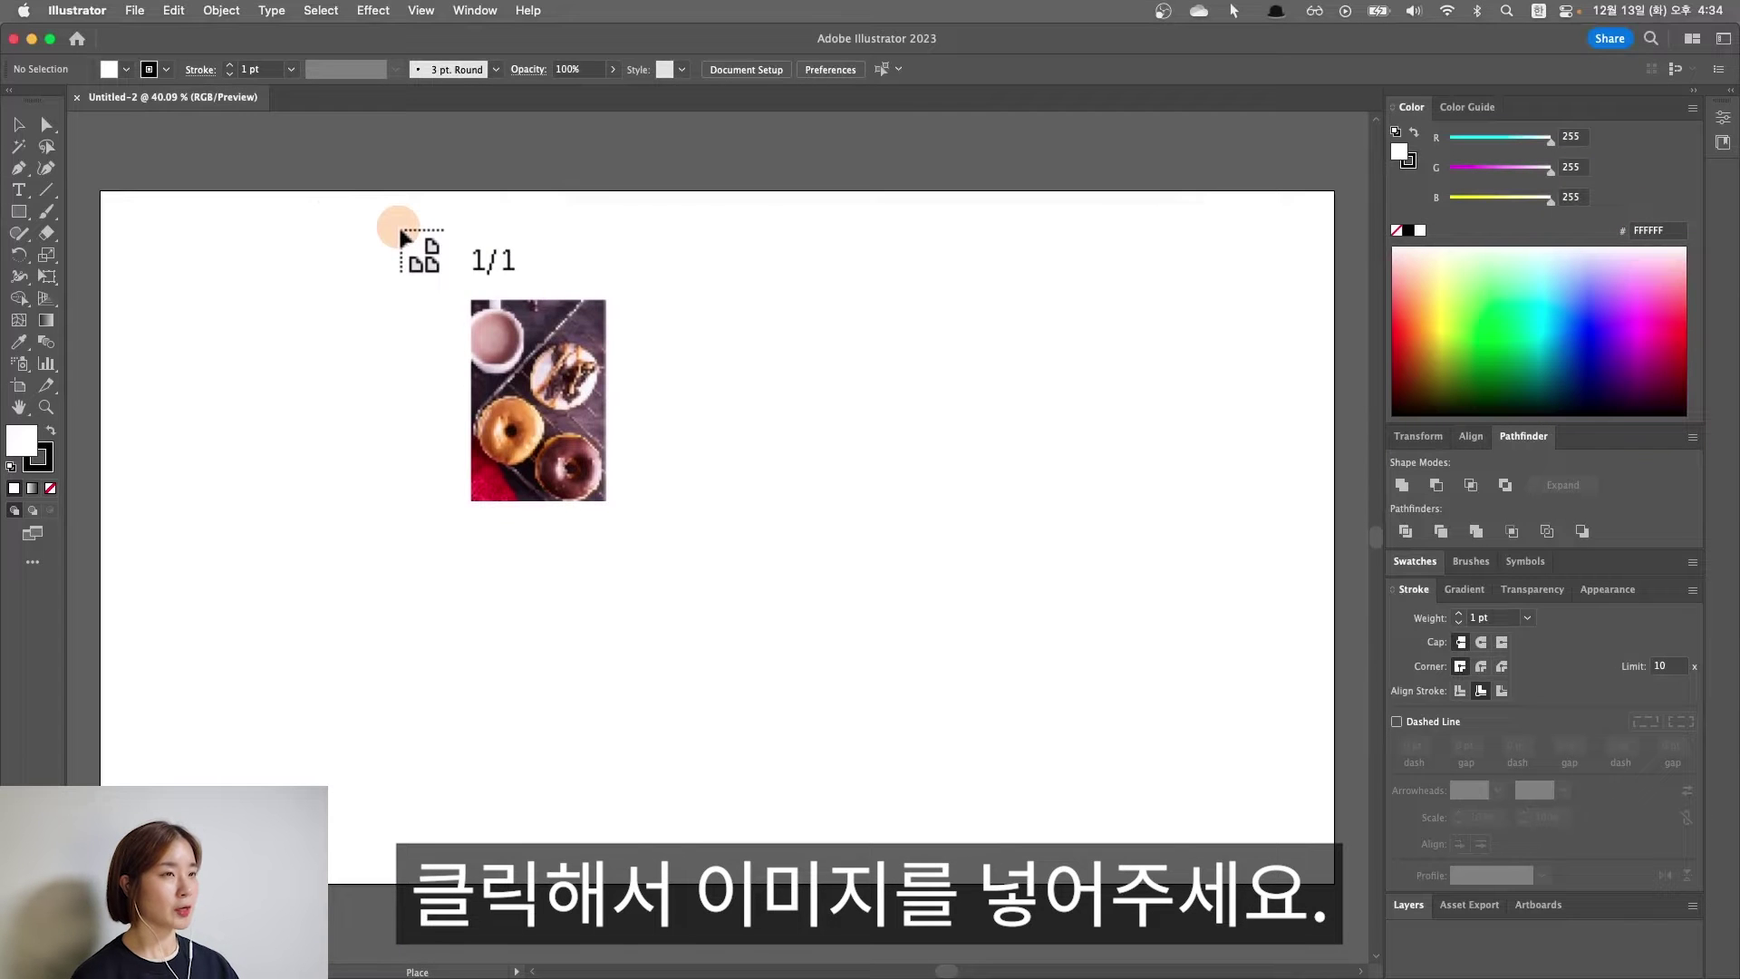
click(344, 211)
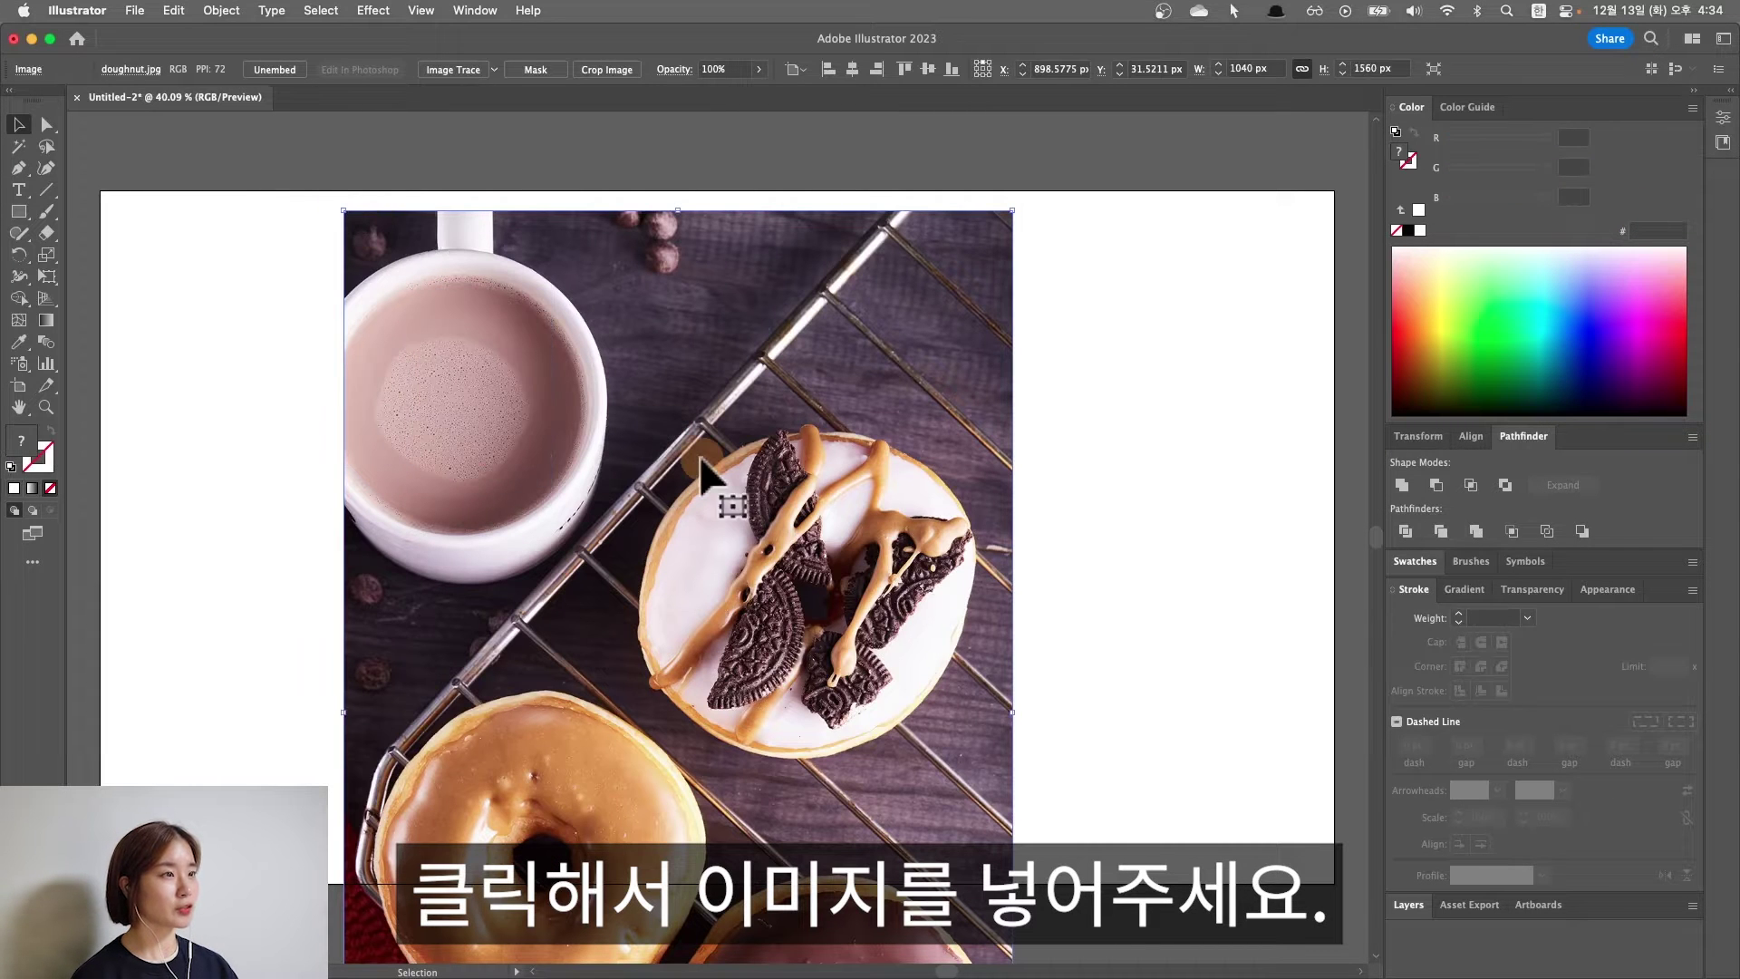
drag(716, 489, 845, 161)
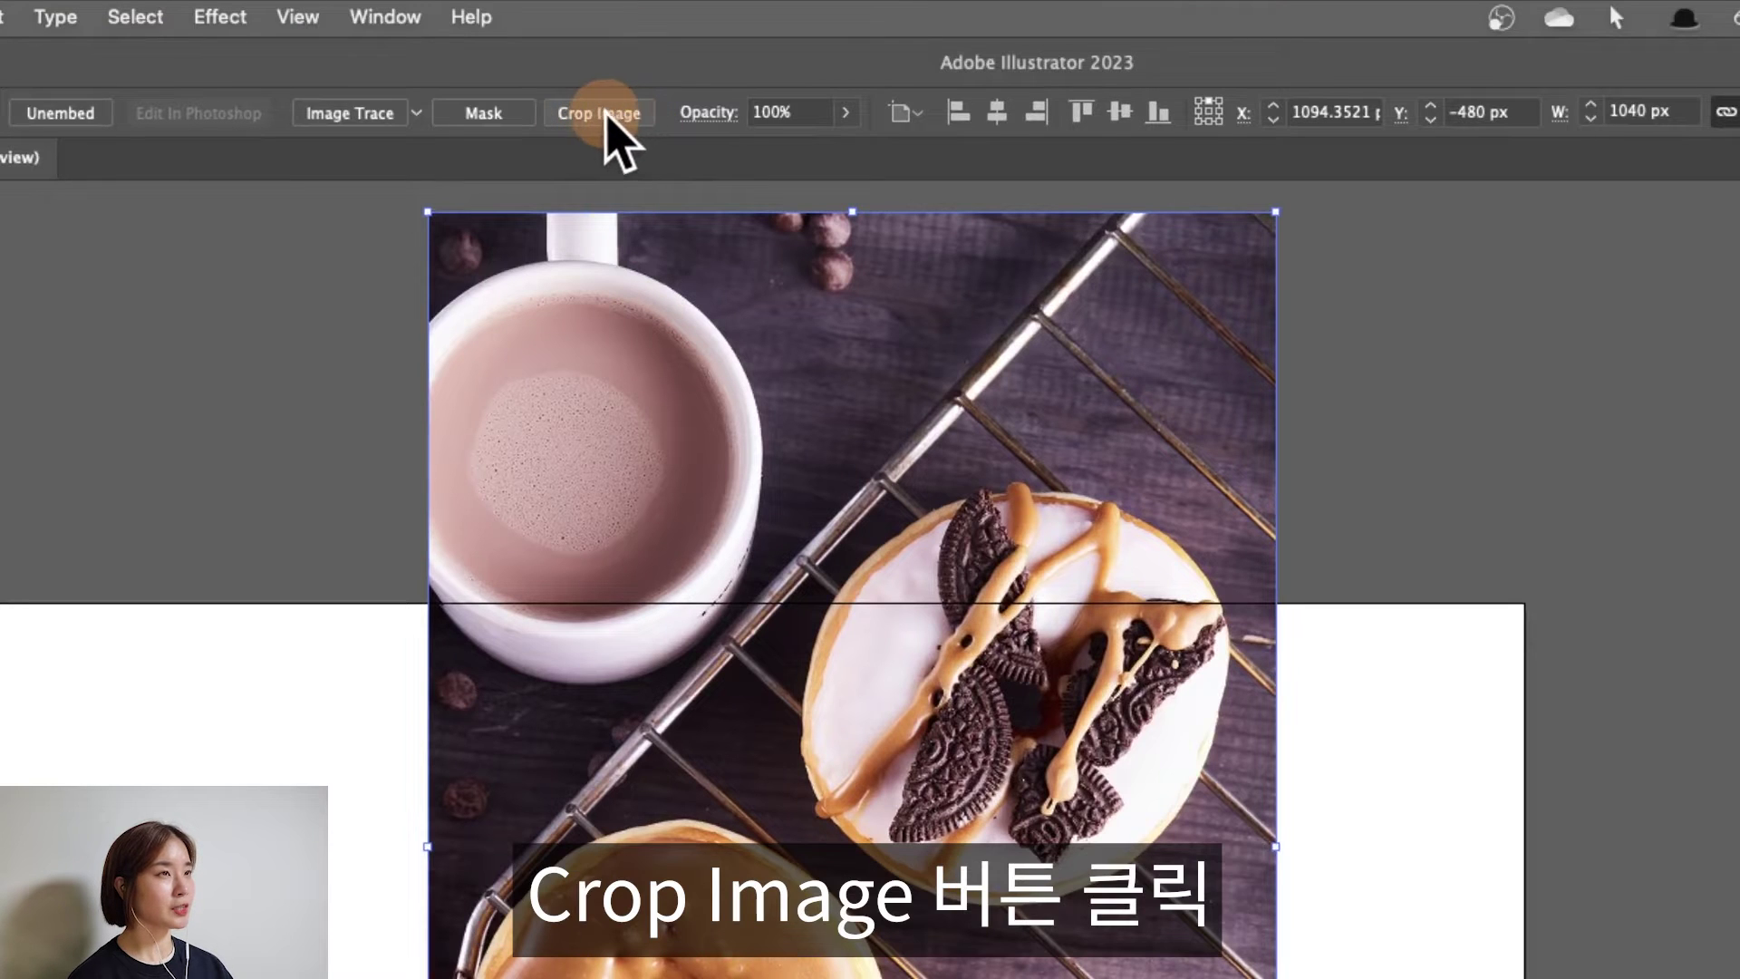
- Crop the doughnut photo tightly around the chocolate donut and apply the crop
click(613, 117)
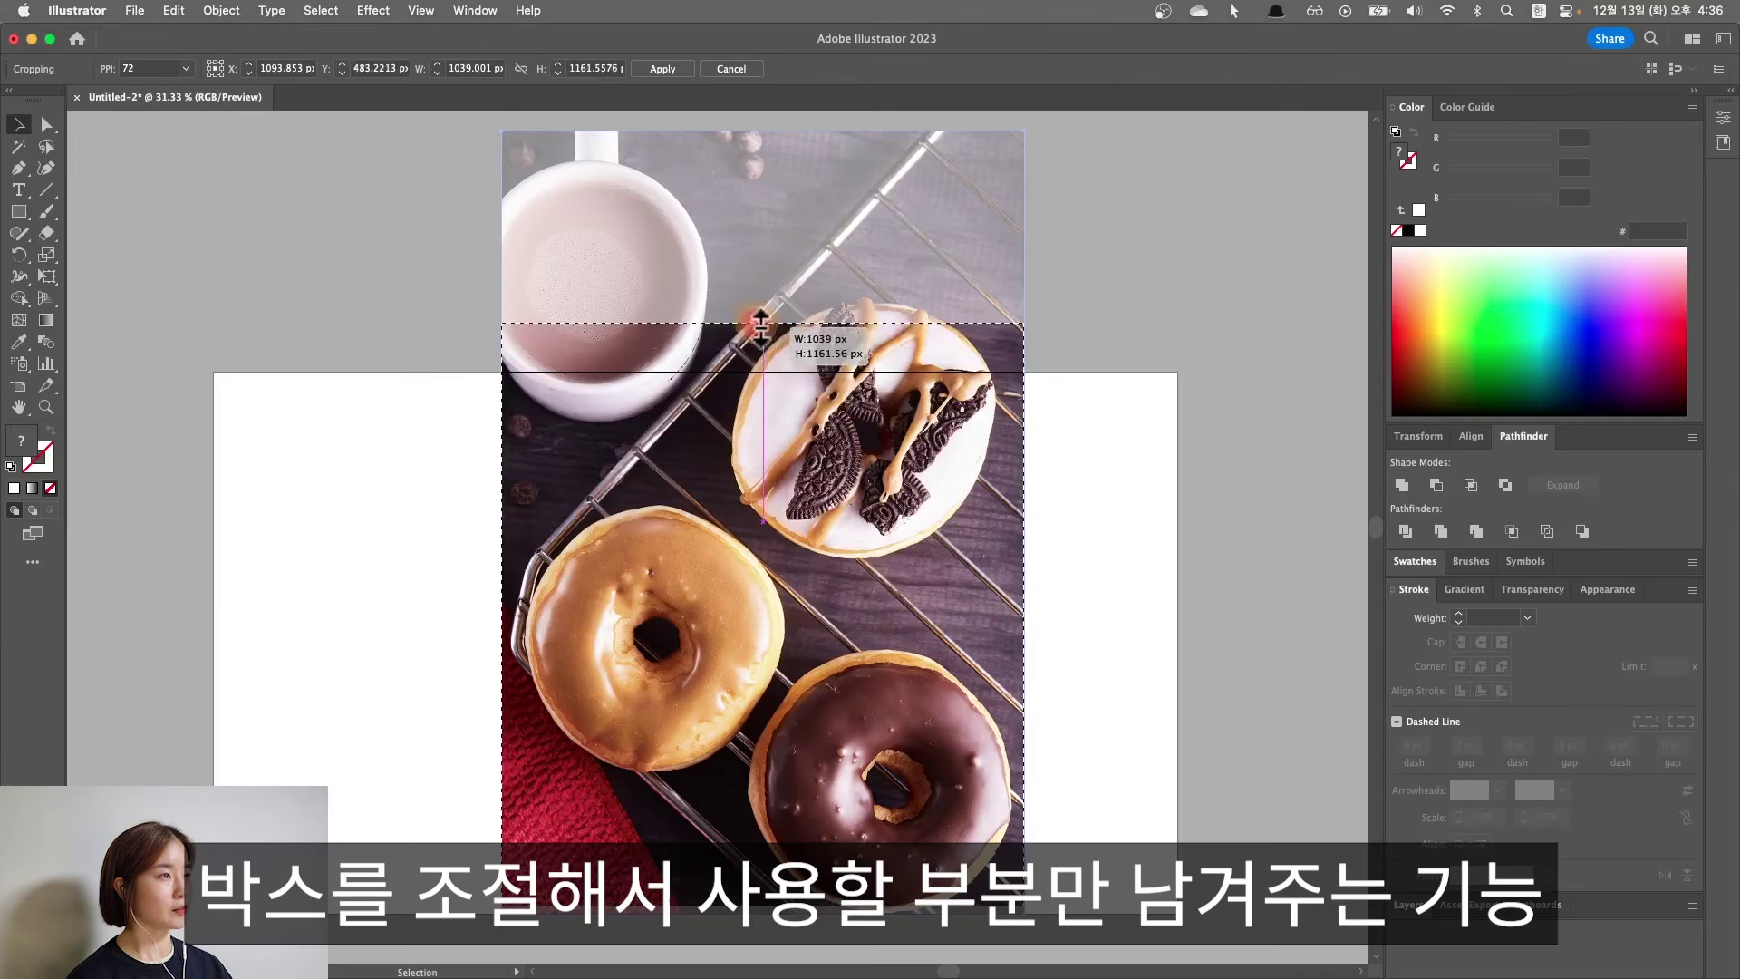
drag(761, 342, 765, 622)
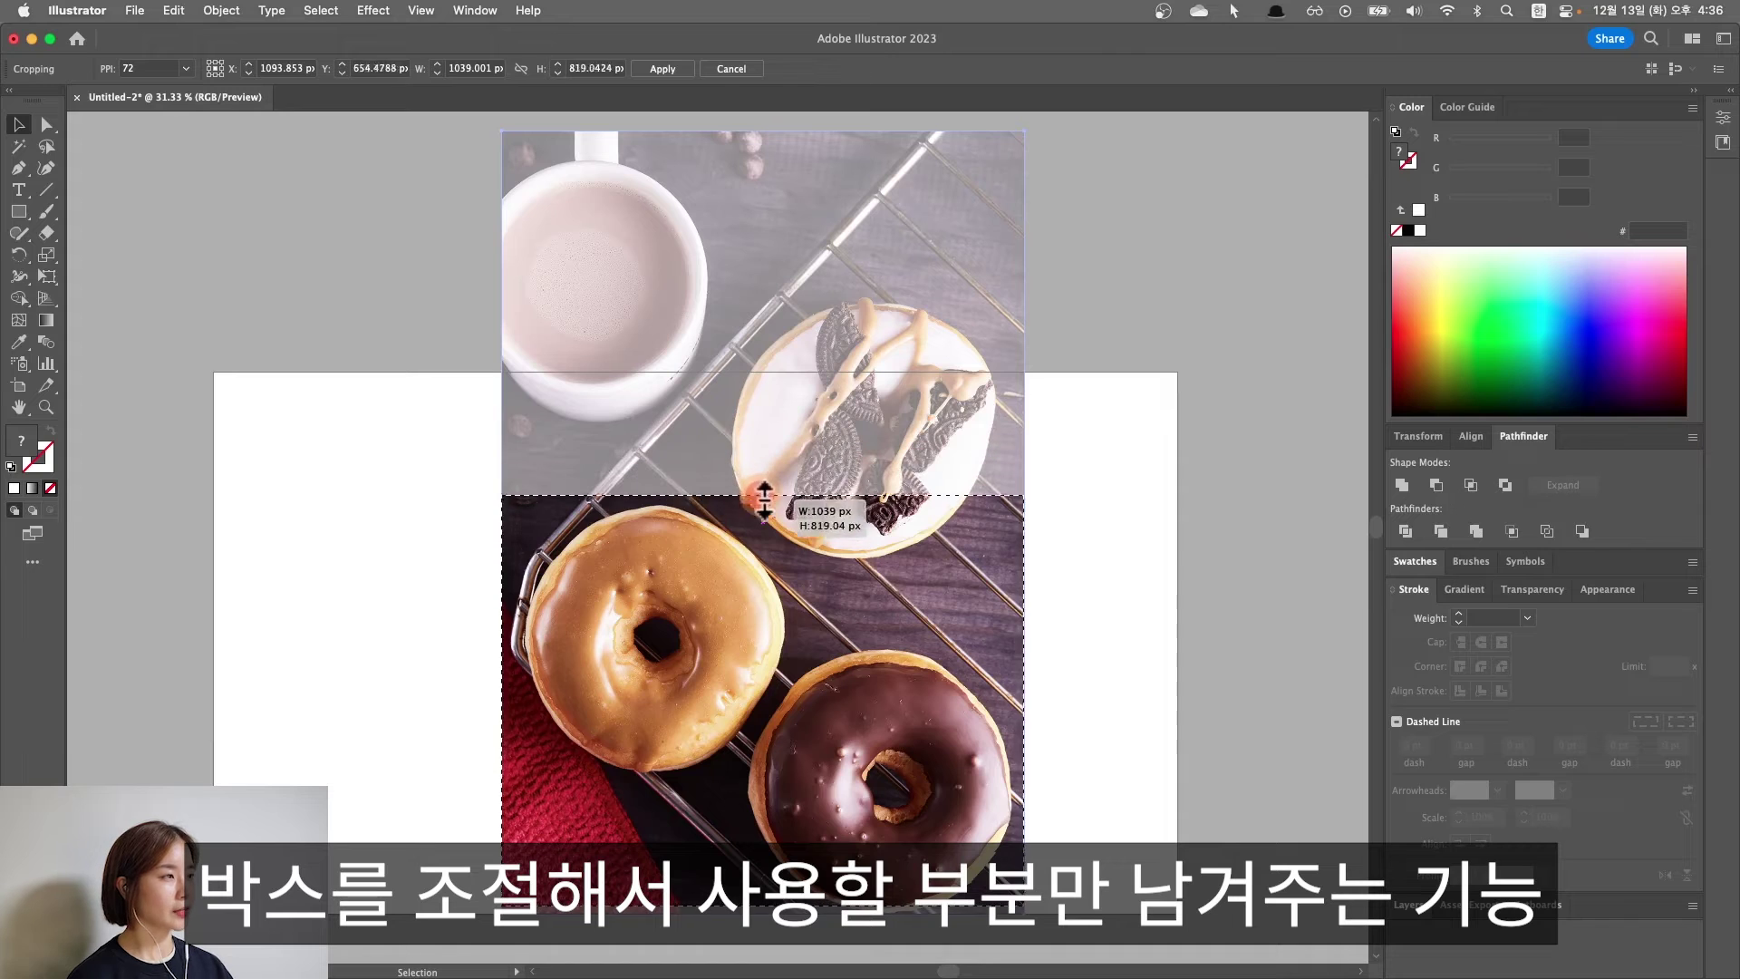
drag(765, 622, 765, 626)
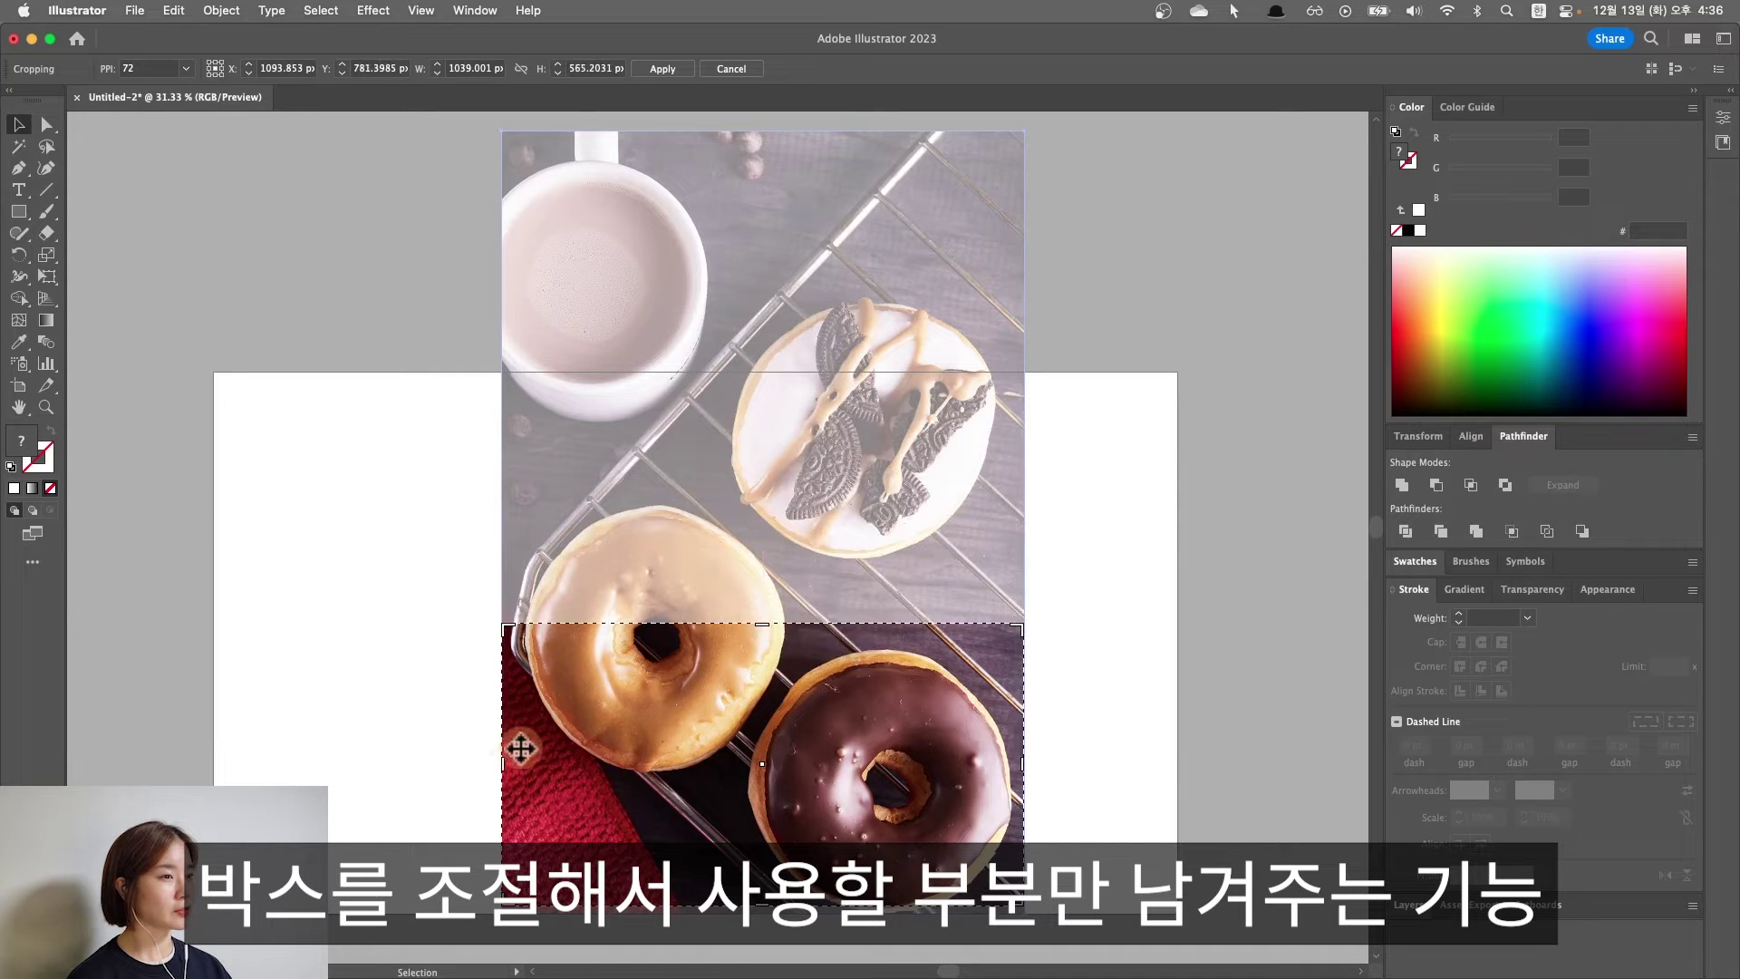
drag(510, 771, 710, 772)
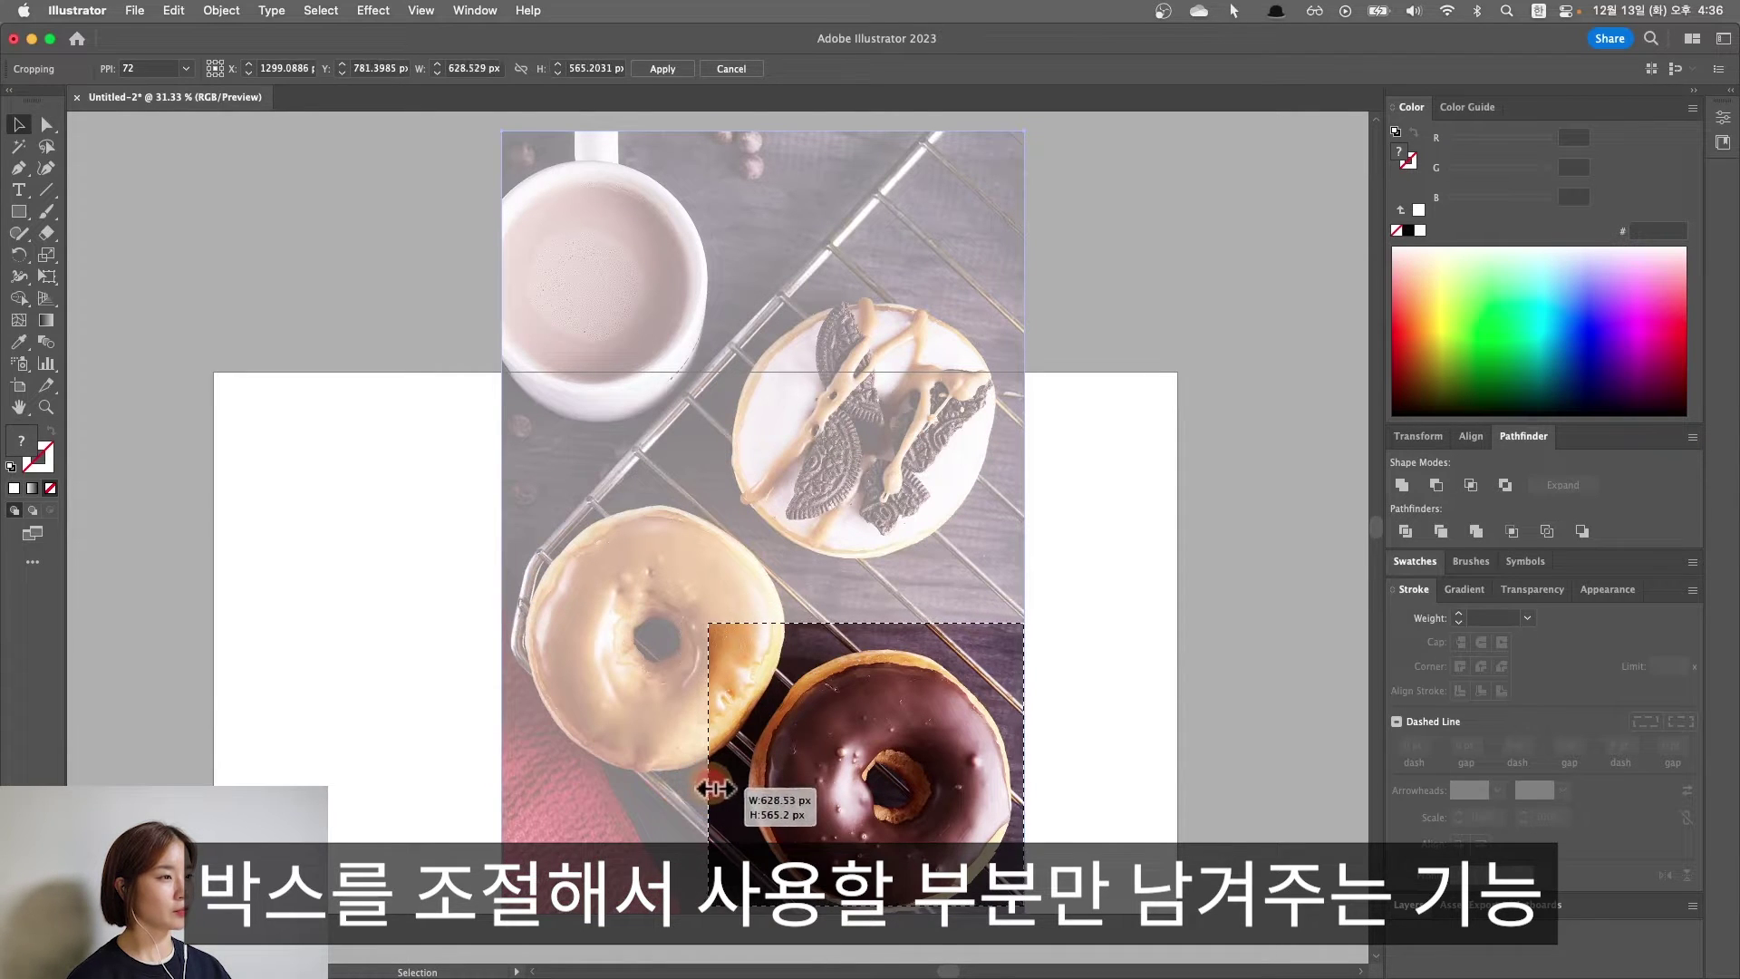
drag(876, 905, 869, 914)
drag(712, 624, 734, 636)
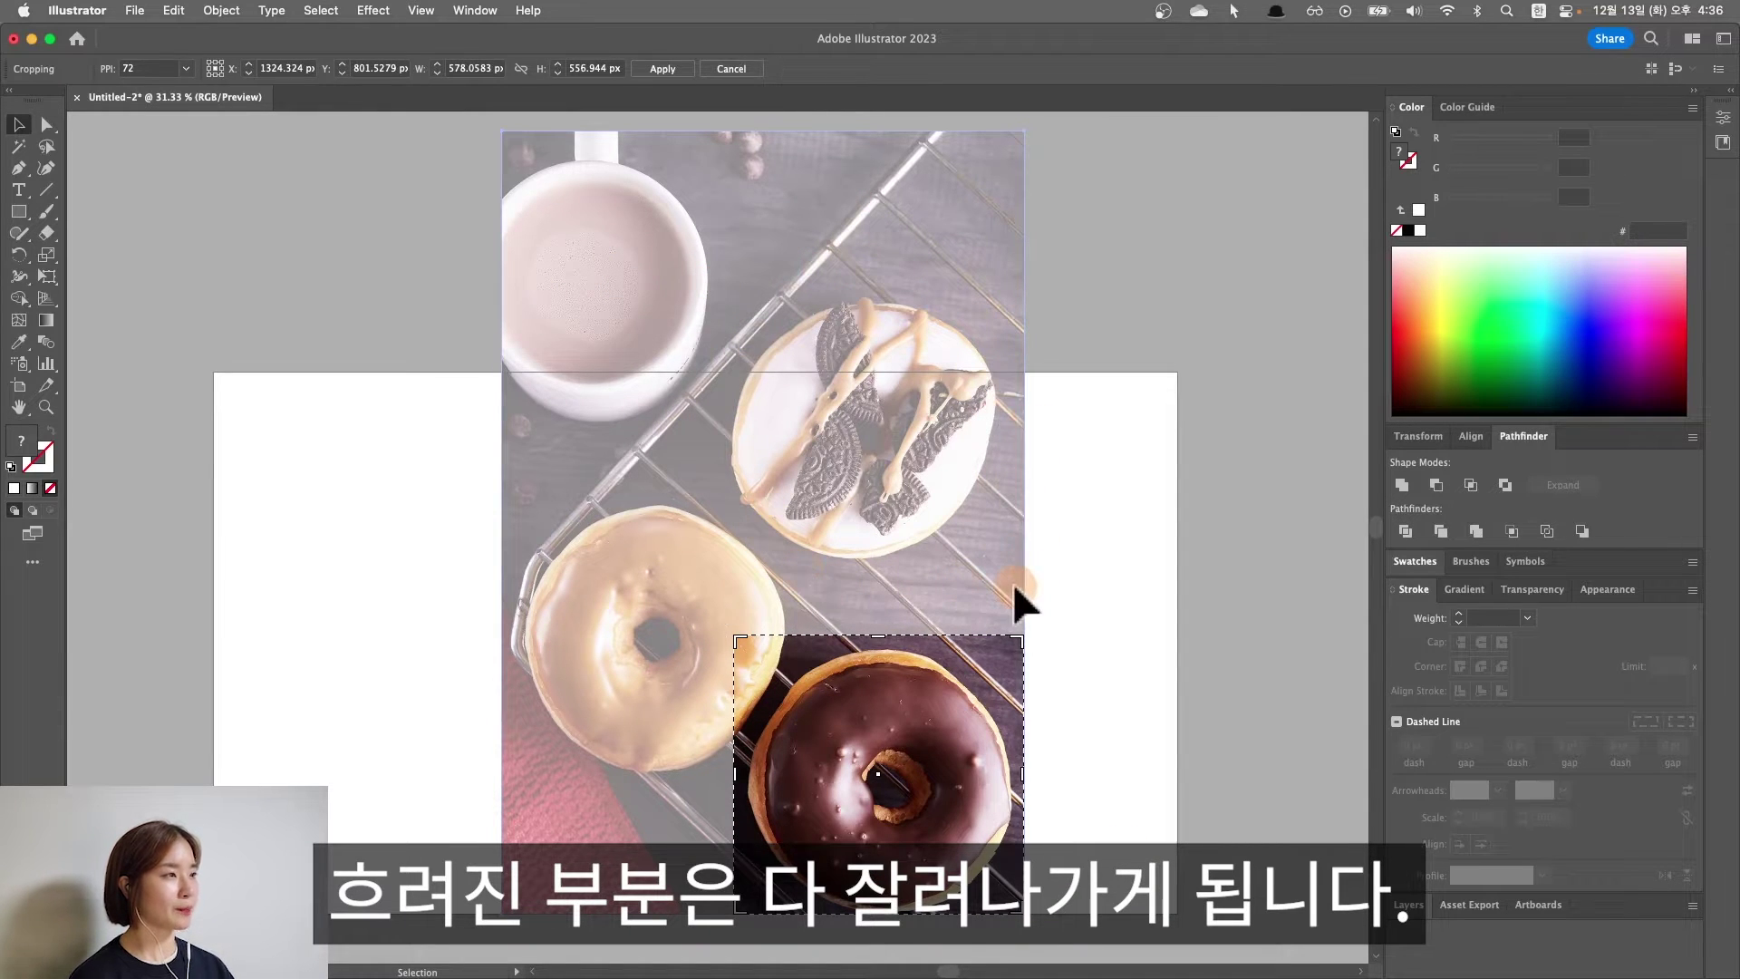
key(Return)
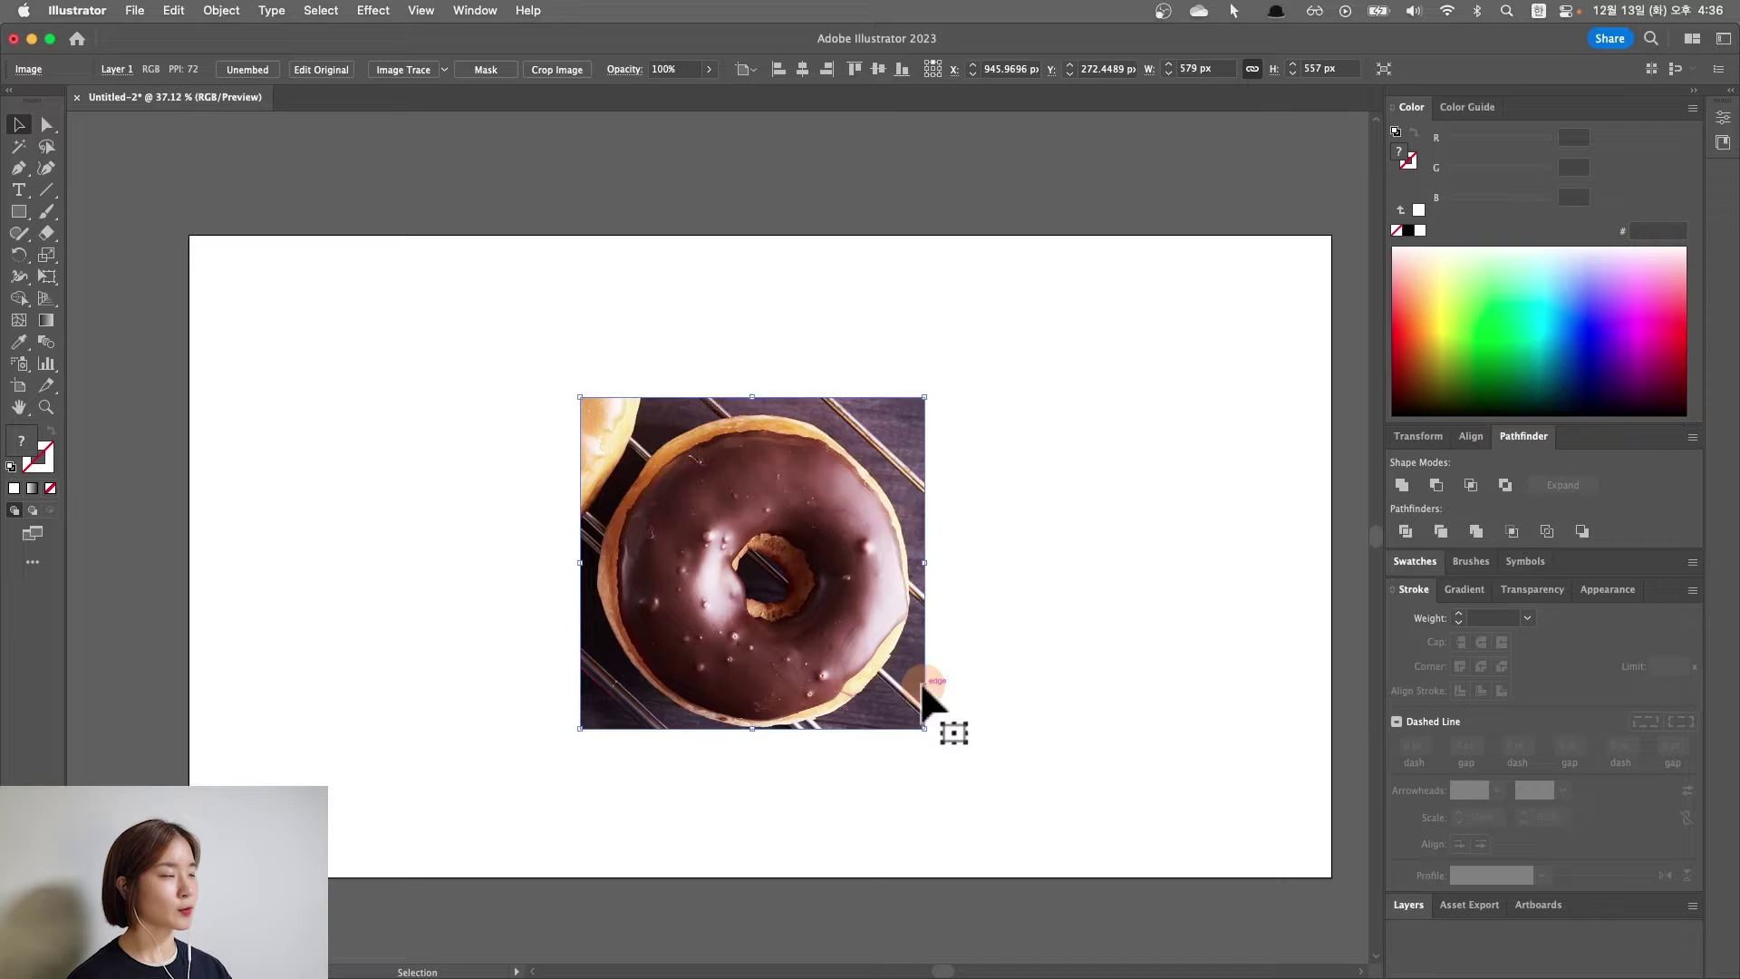
click(18, 167)
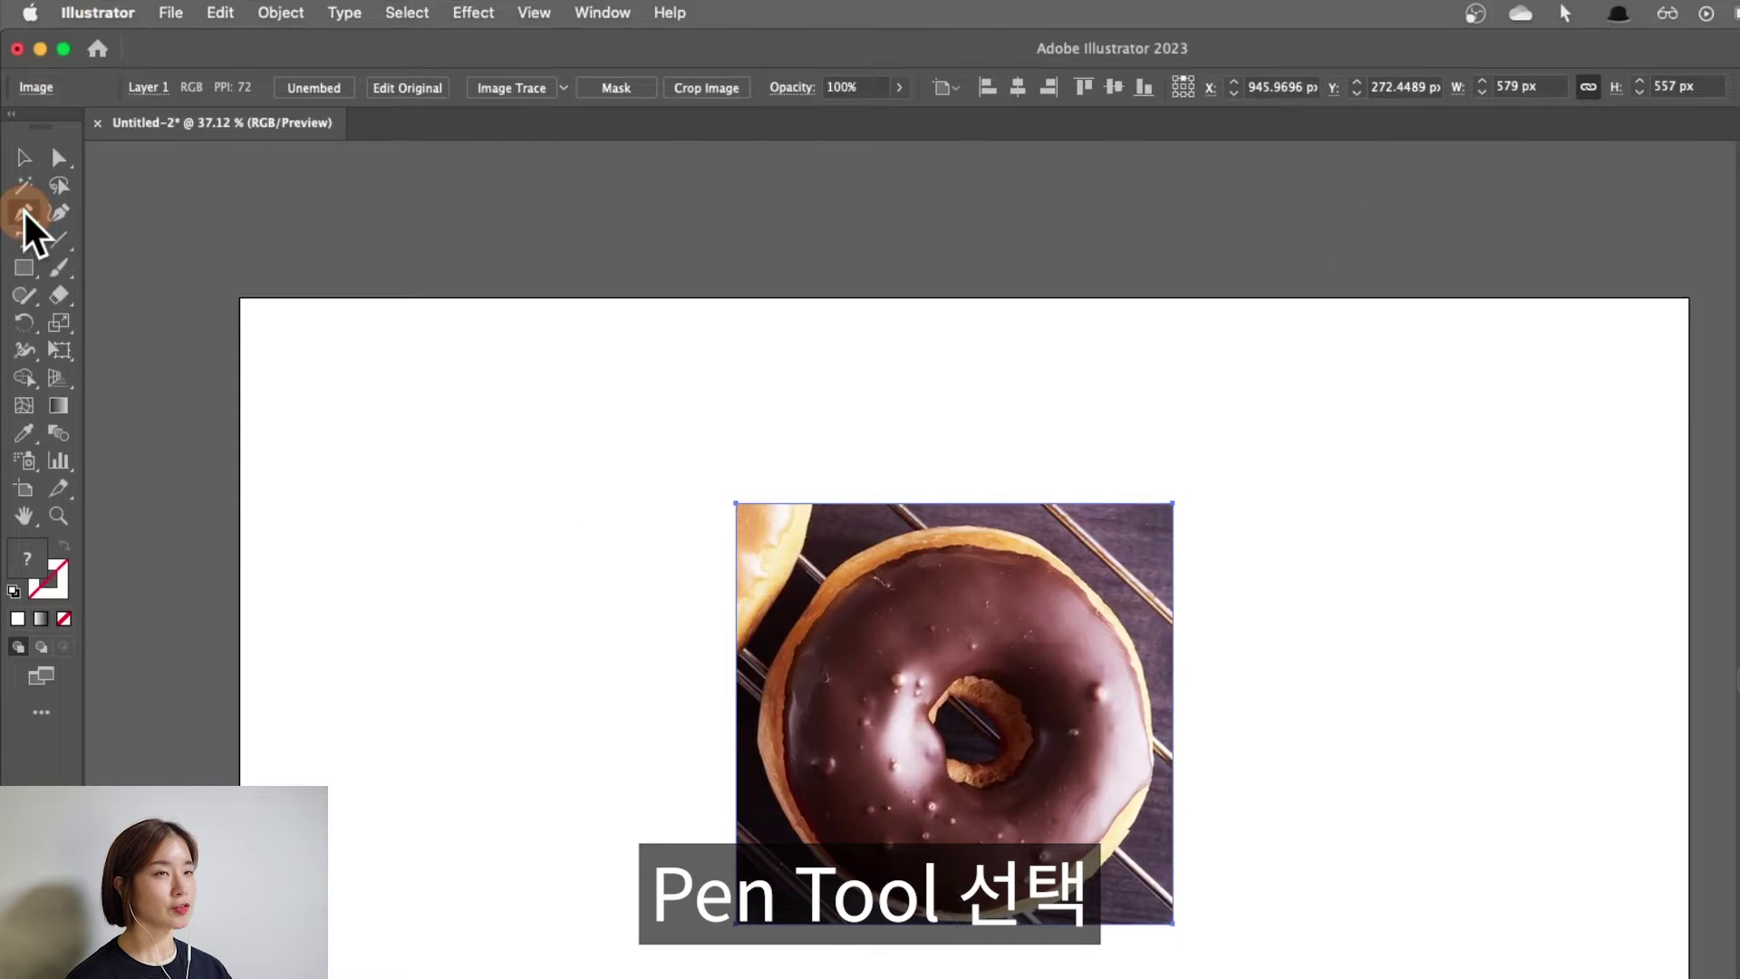
- Zoom in and add anchors around the donut's outer edge, from the left side over the bottom to the top
key(super+equal)
key(super+equal)
key(super+equal)
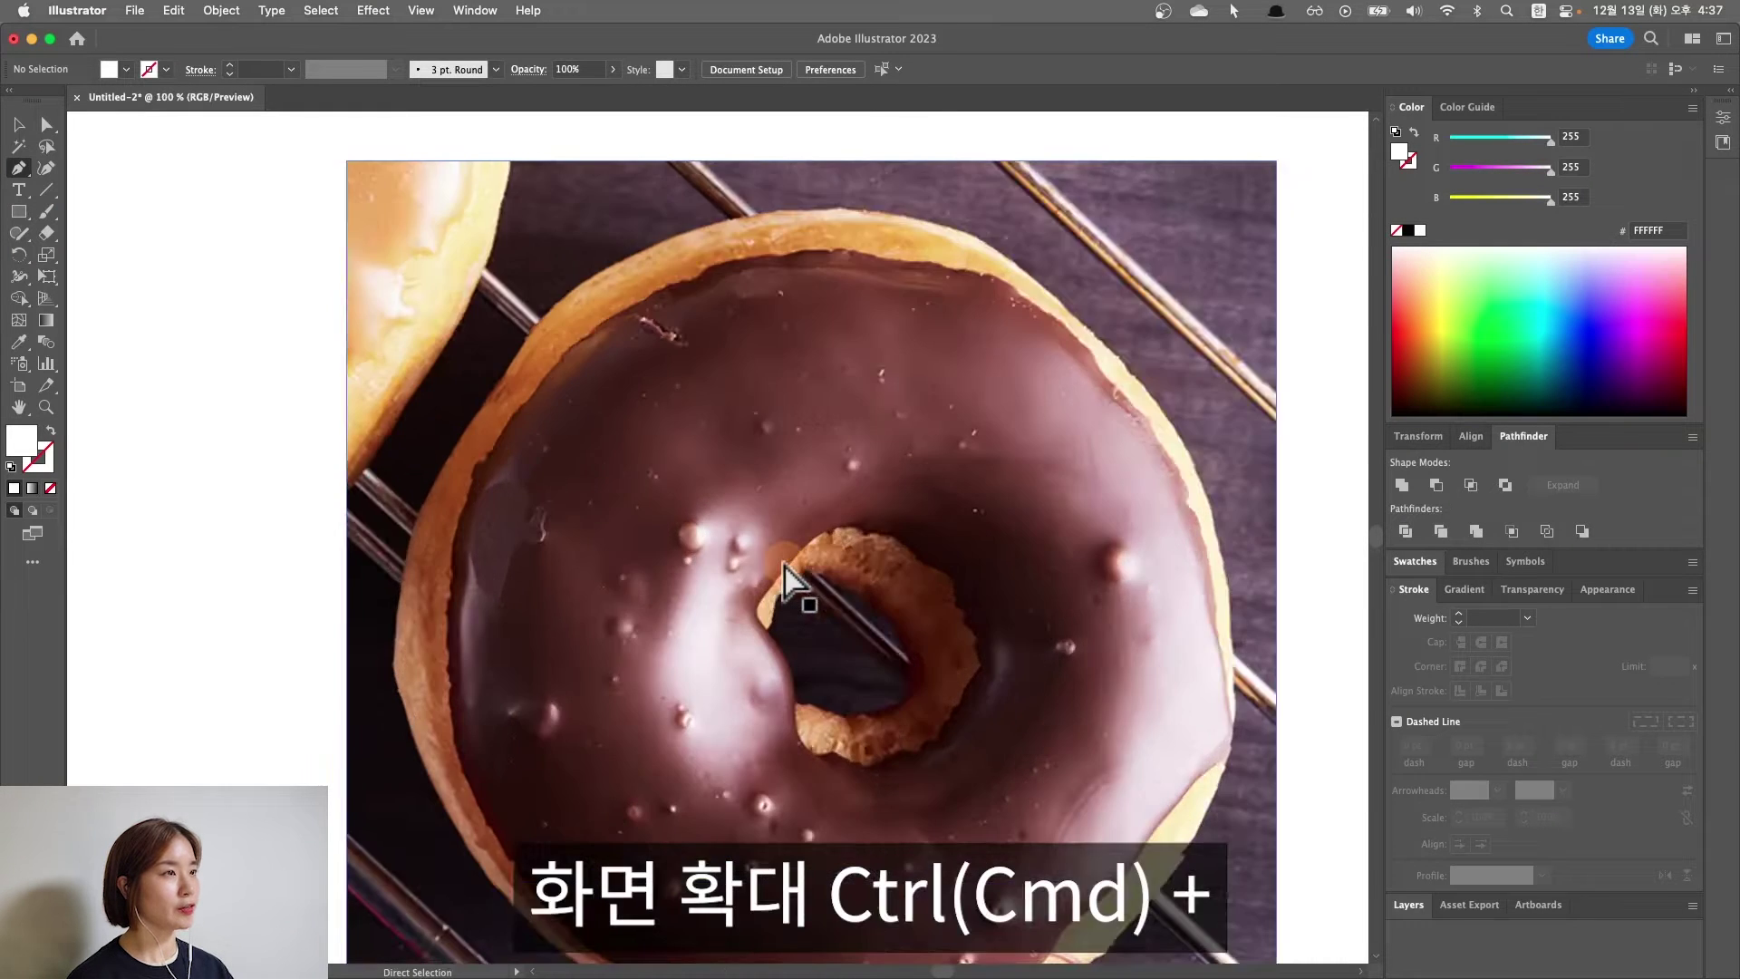
key(super+equal)
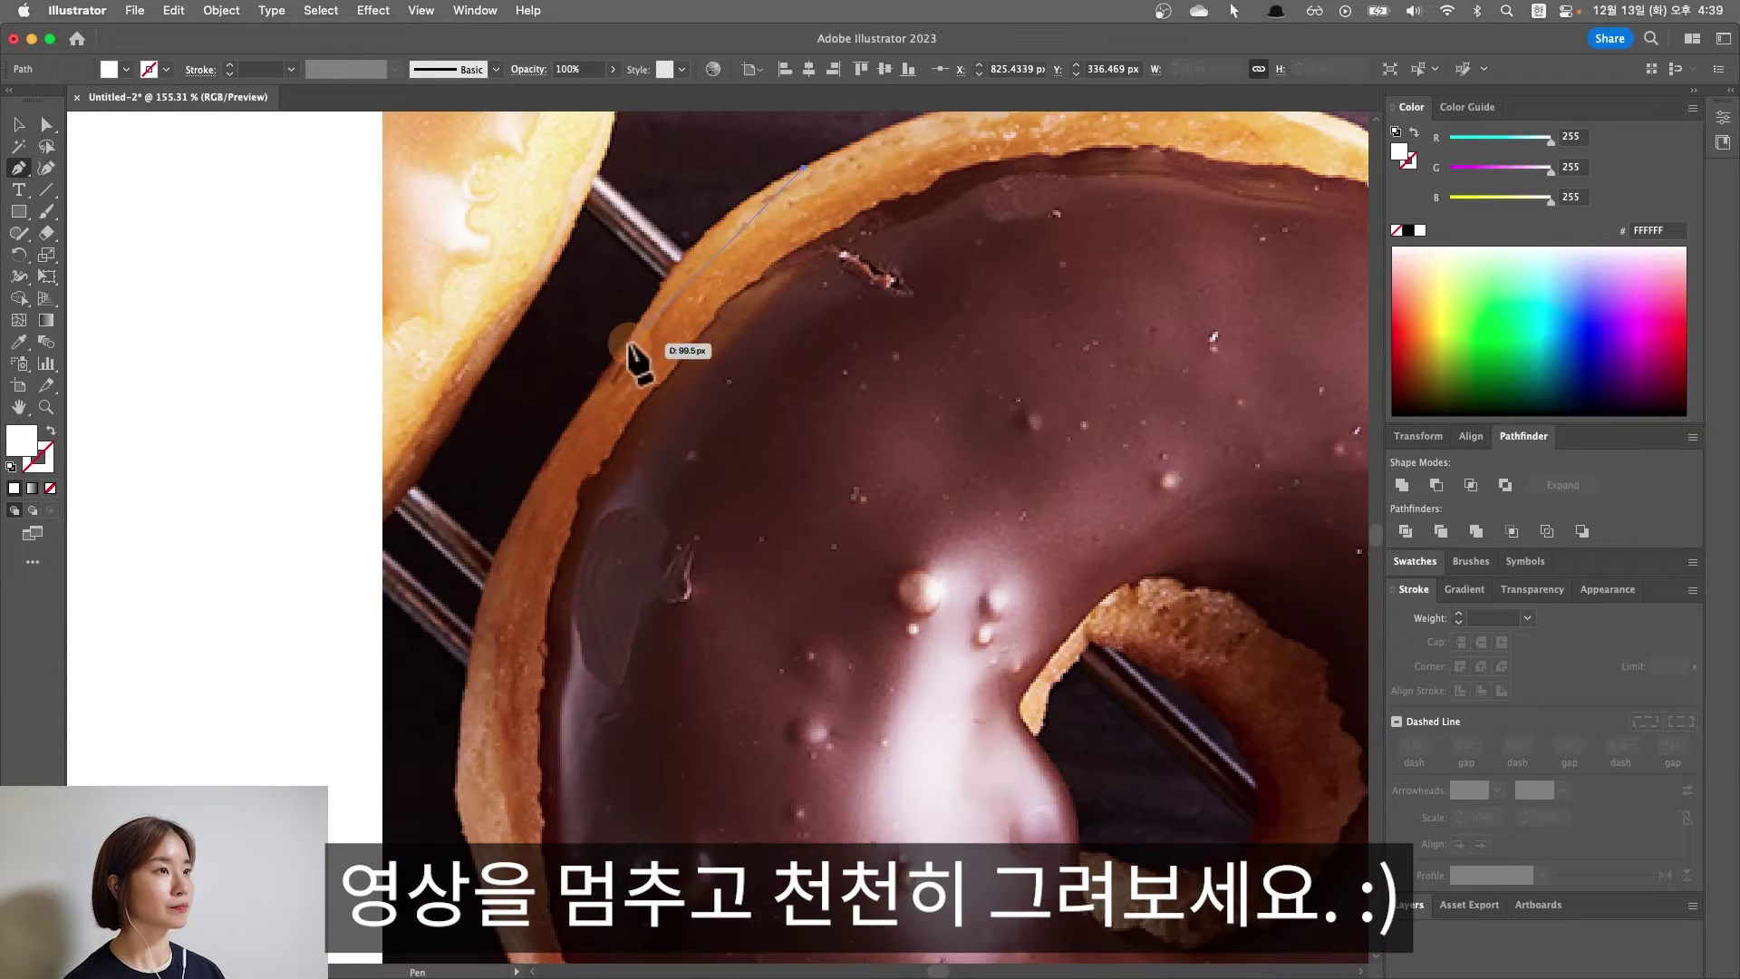
click(497, 562)
click(469, 829)
scroll(471, 816, down, 5)
scroll(971, 719, down, 5)
scroll(1010, 796, right, 3)
drag(1034, 766, 1085, 772)
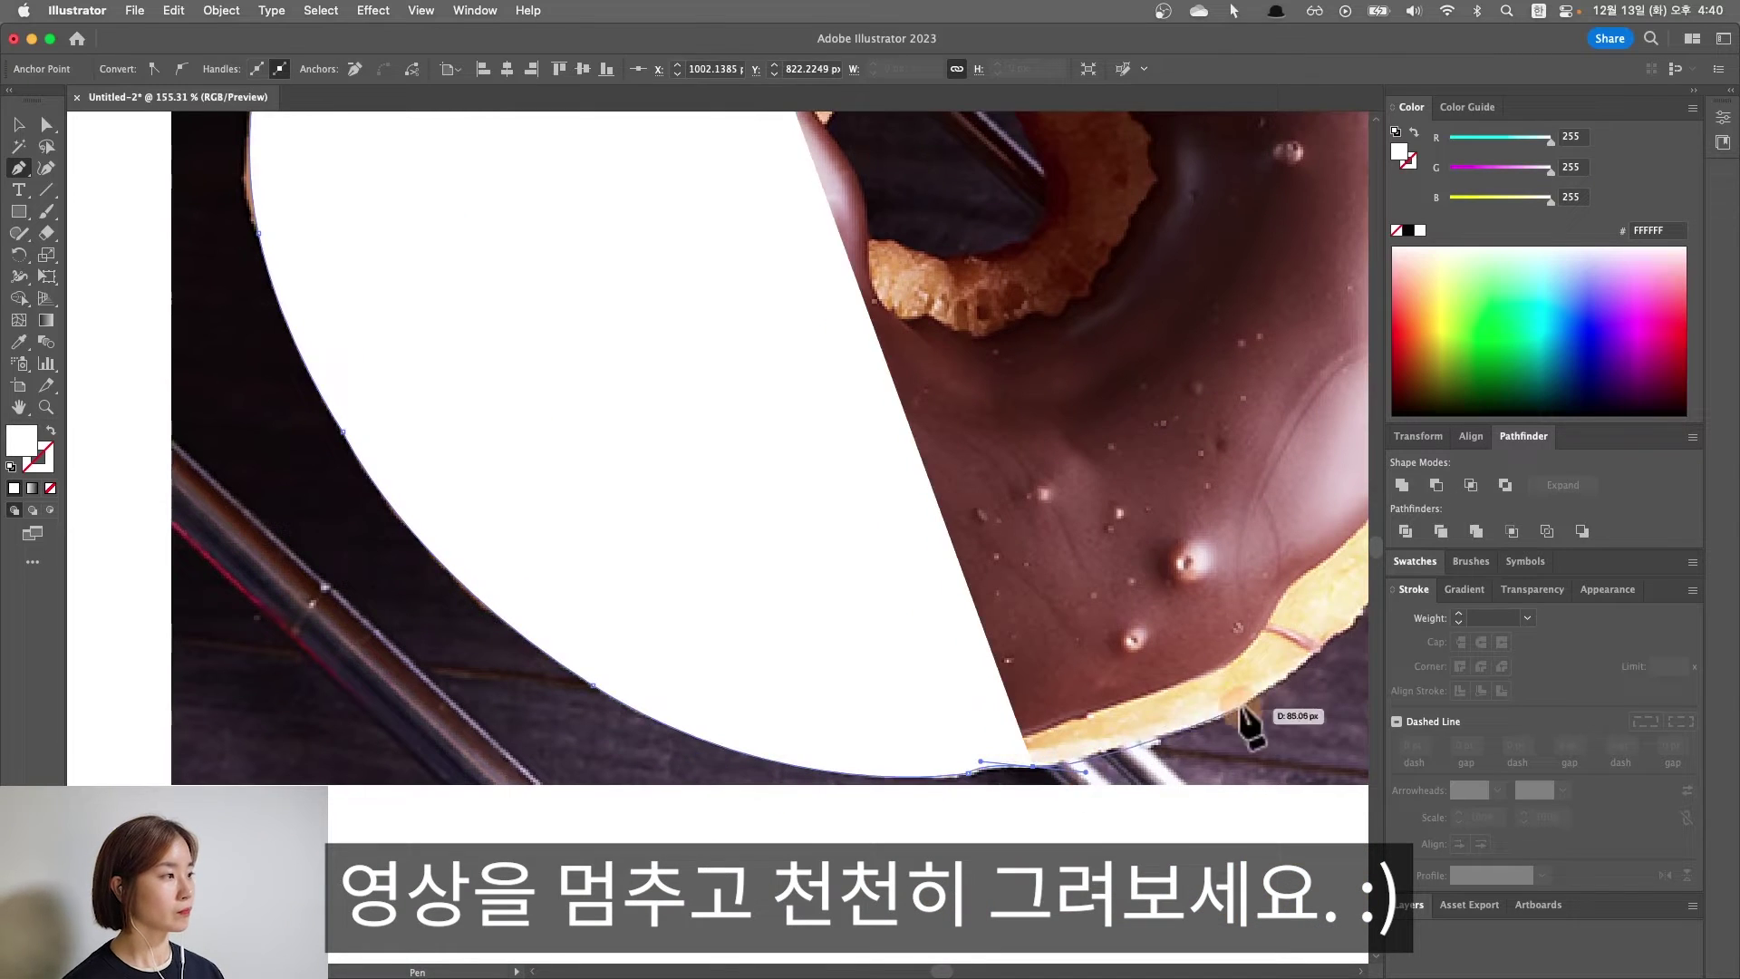
scroll(1222, 705, right, 5)
click(1178, 575)
scroll(1235, 436, up, 3)
scroll(1144, 401, right, 2)
click(1151, 417)
scroll(1124, 390, up, 3)
scroll(1001, 202, up, 3)
scroll(862, 222, up, 3)
click(692, 389)
scroll(532, 264, left, 3)
click(380, 342)
scroll(544, 345, left, 3)
click(716, 337)
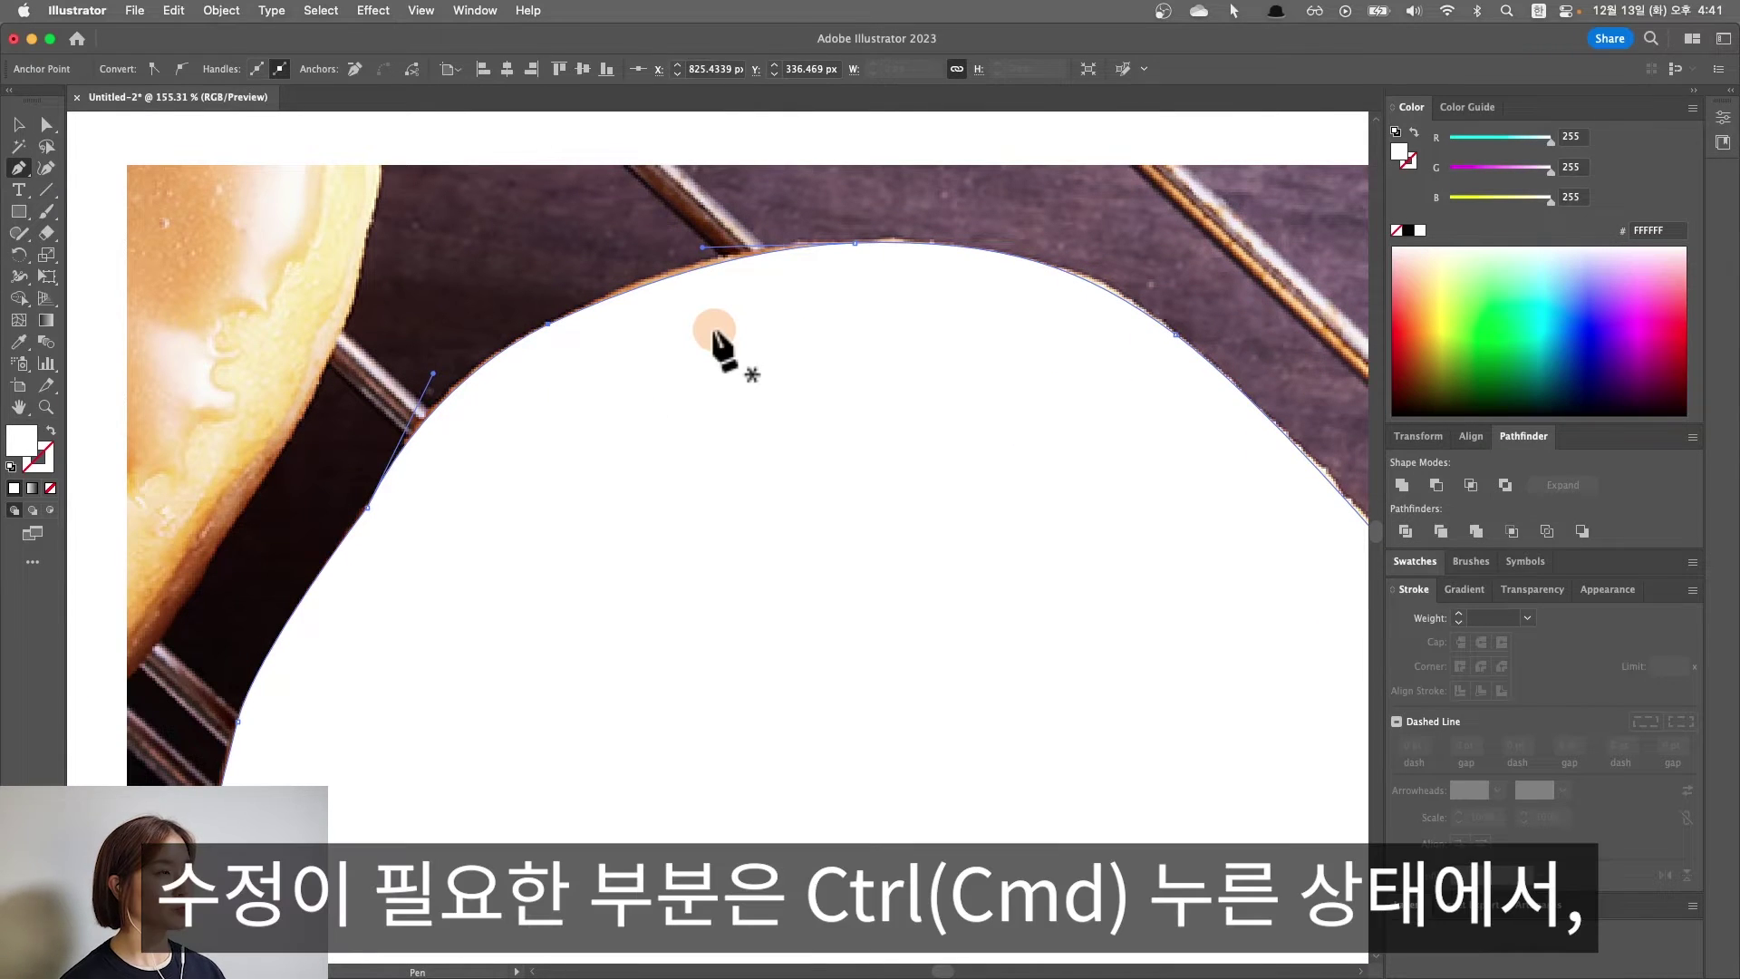
- Reshape the path's curves along the donut's top edge so they hug the outline
super+click(662, 277)
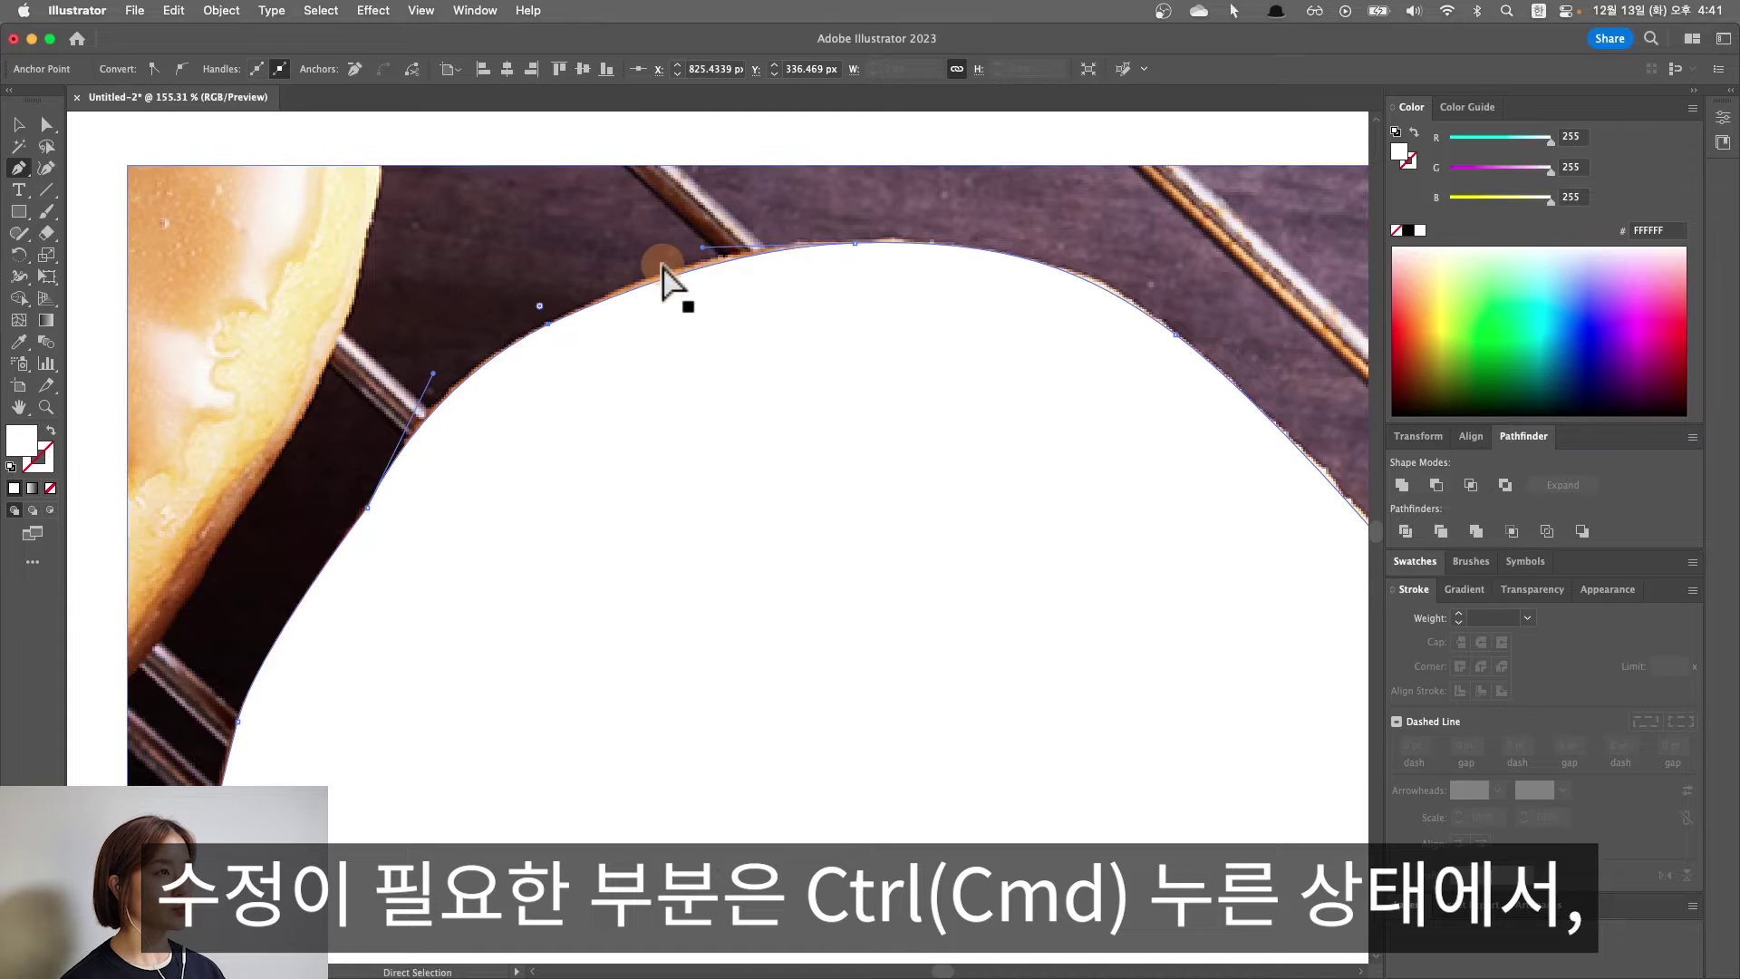
drag(706, 250, 663, 248)
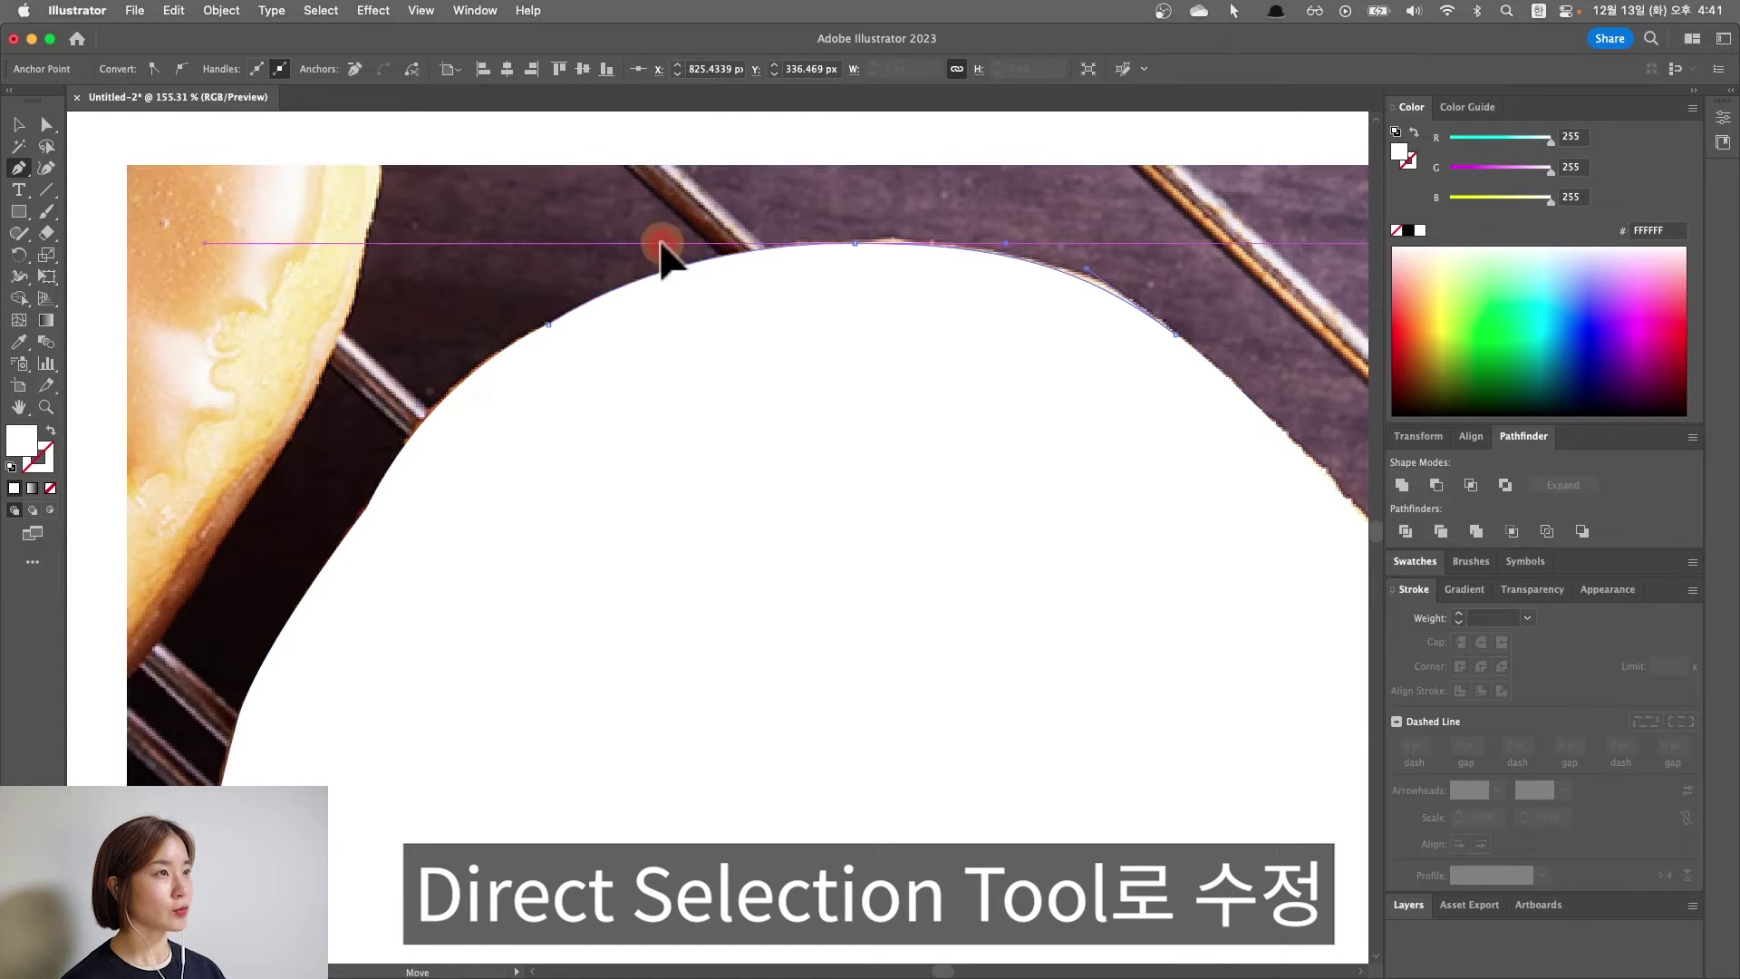
scroll(524, 401, down, 5)
scroll(525, 401, left, 4)
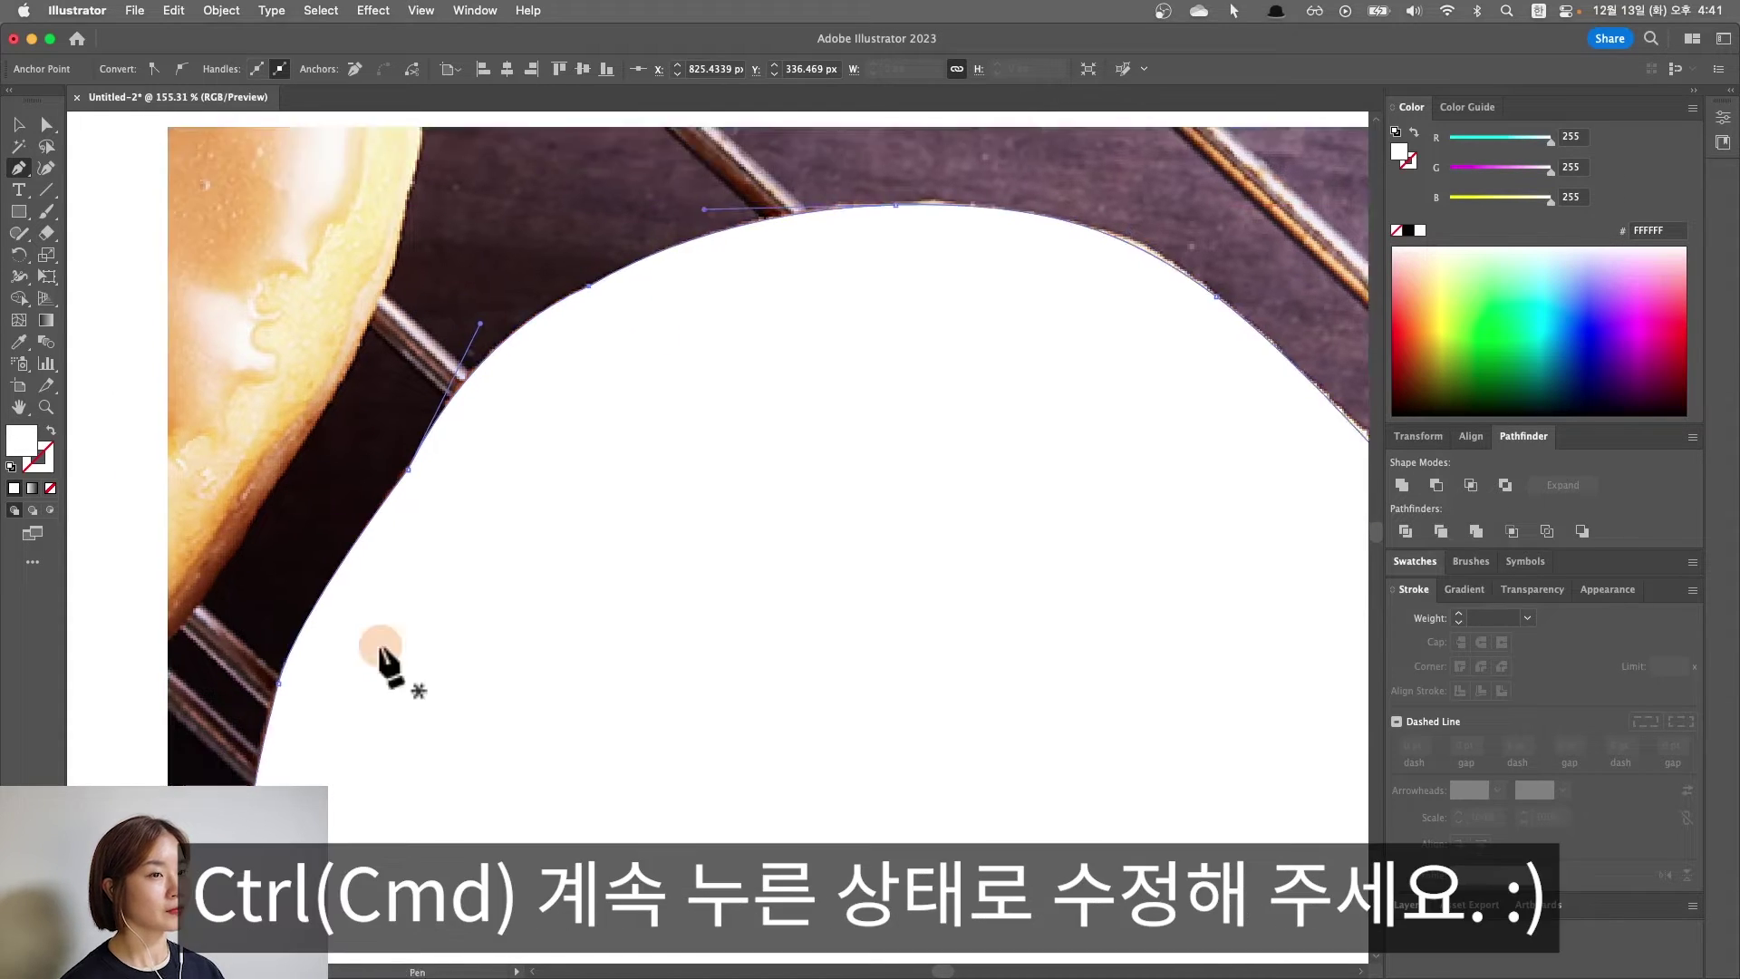
scroll(416, 731, down, 10)
scroll(416, 731, right, 5)
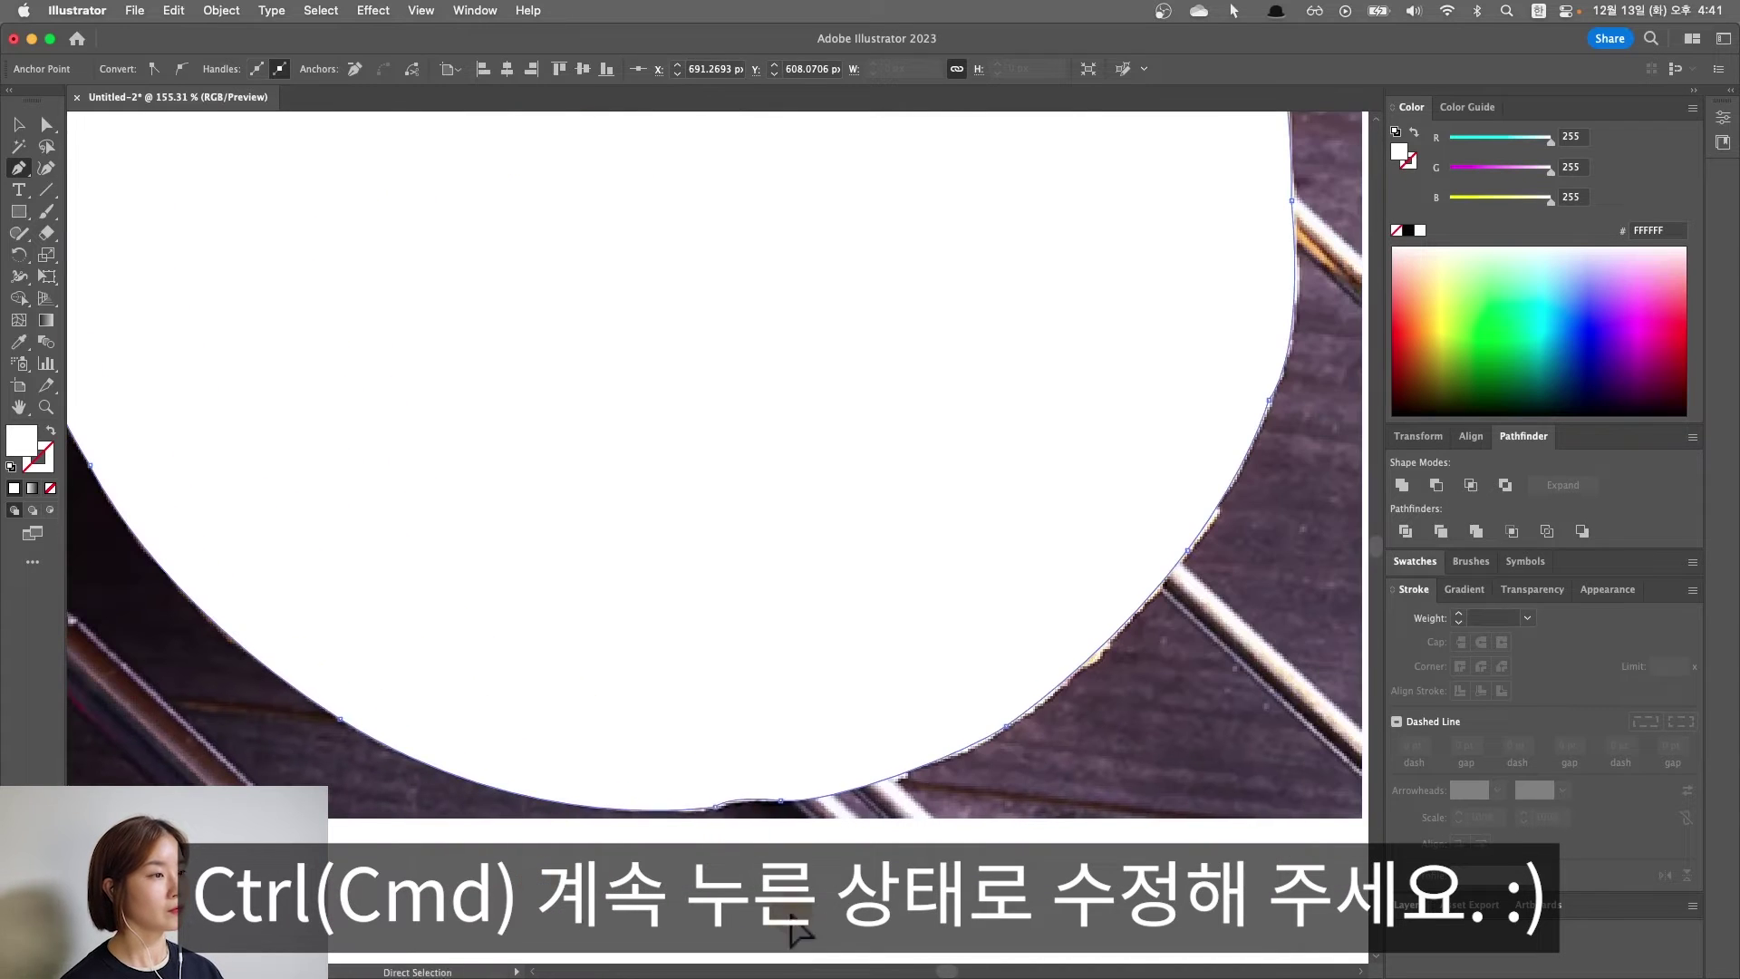
scroll(1079, 807, right, 5)
scroll(1079, 807, up, 2)
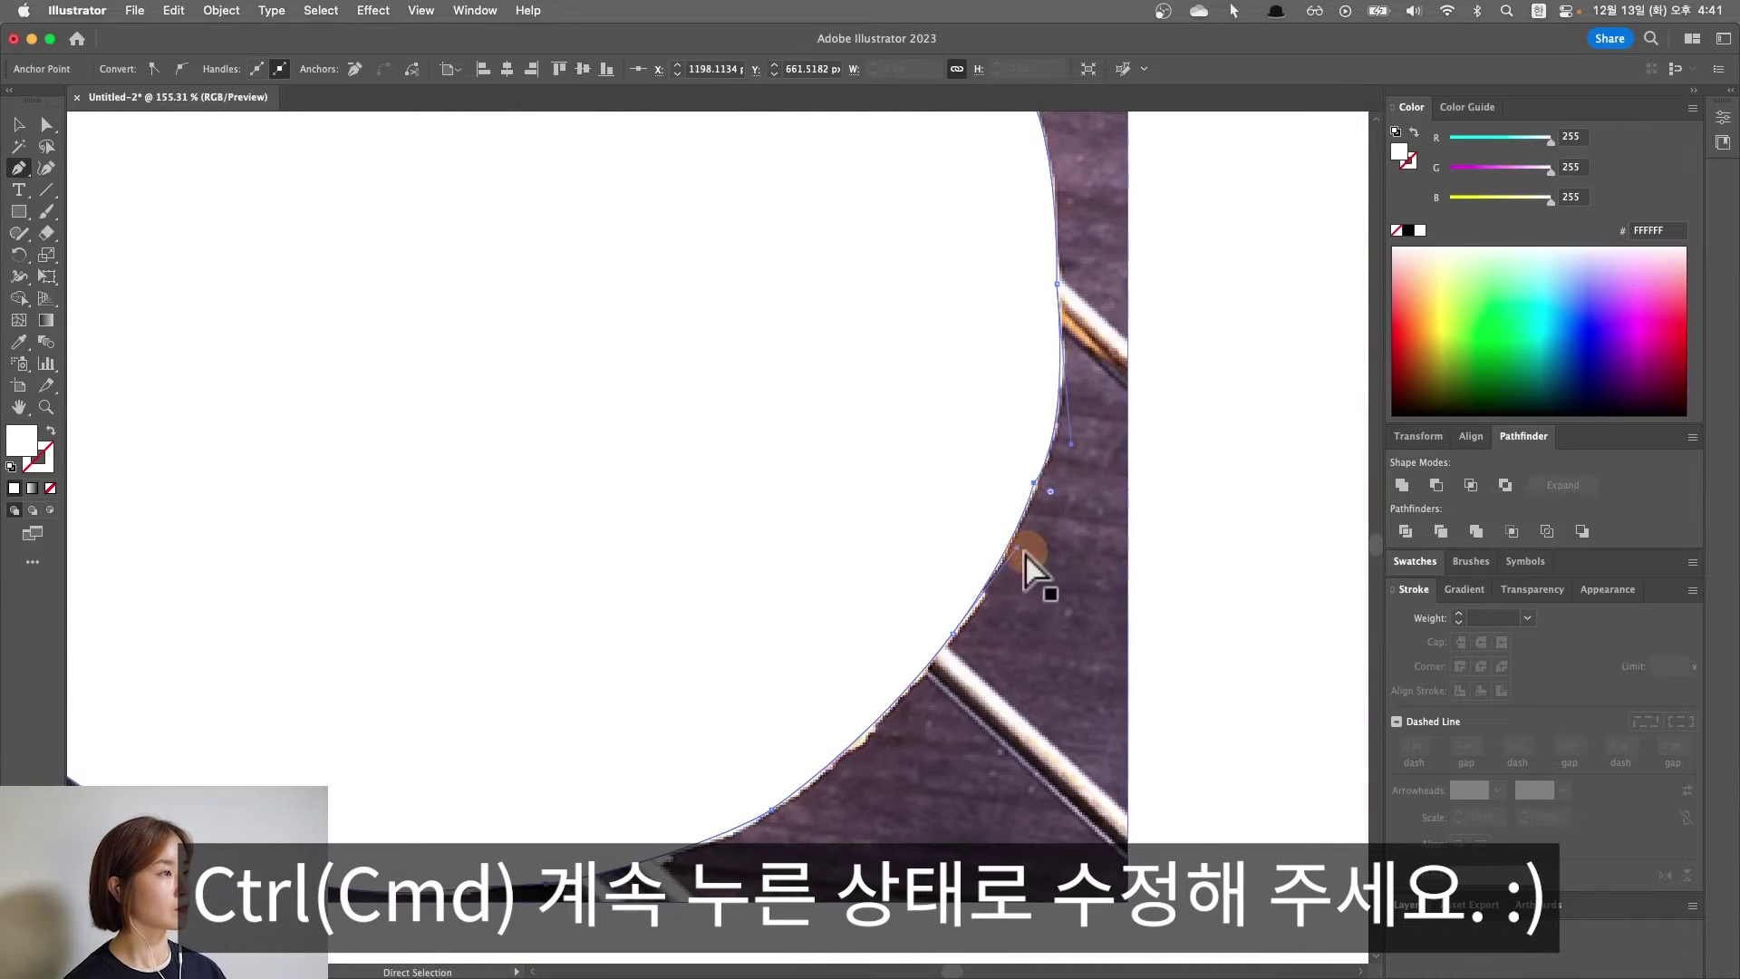
scroll(1062, 362, up, 3)
scroll(1018, 399, up, 3)
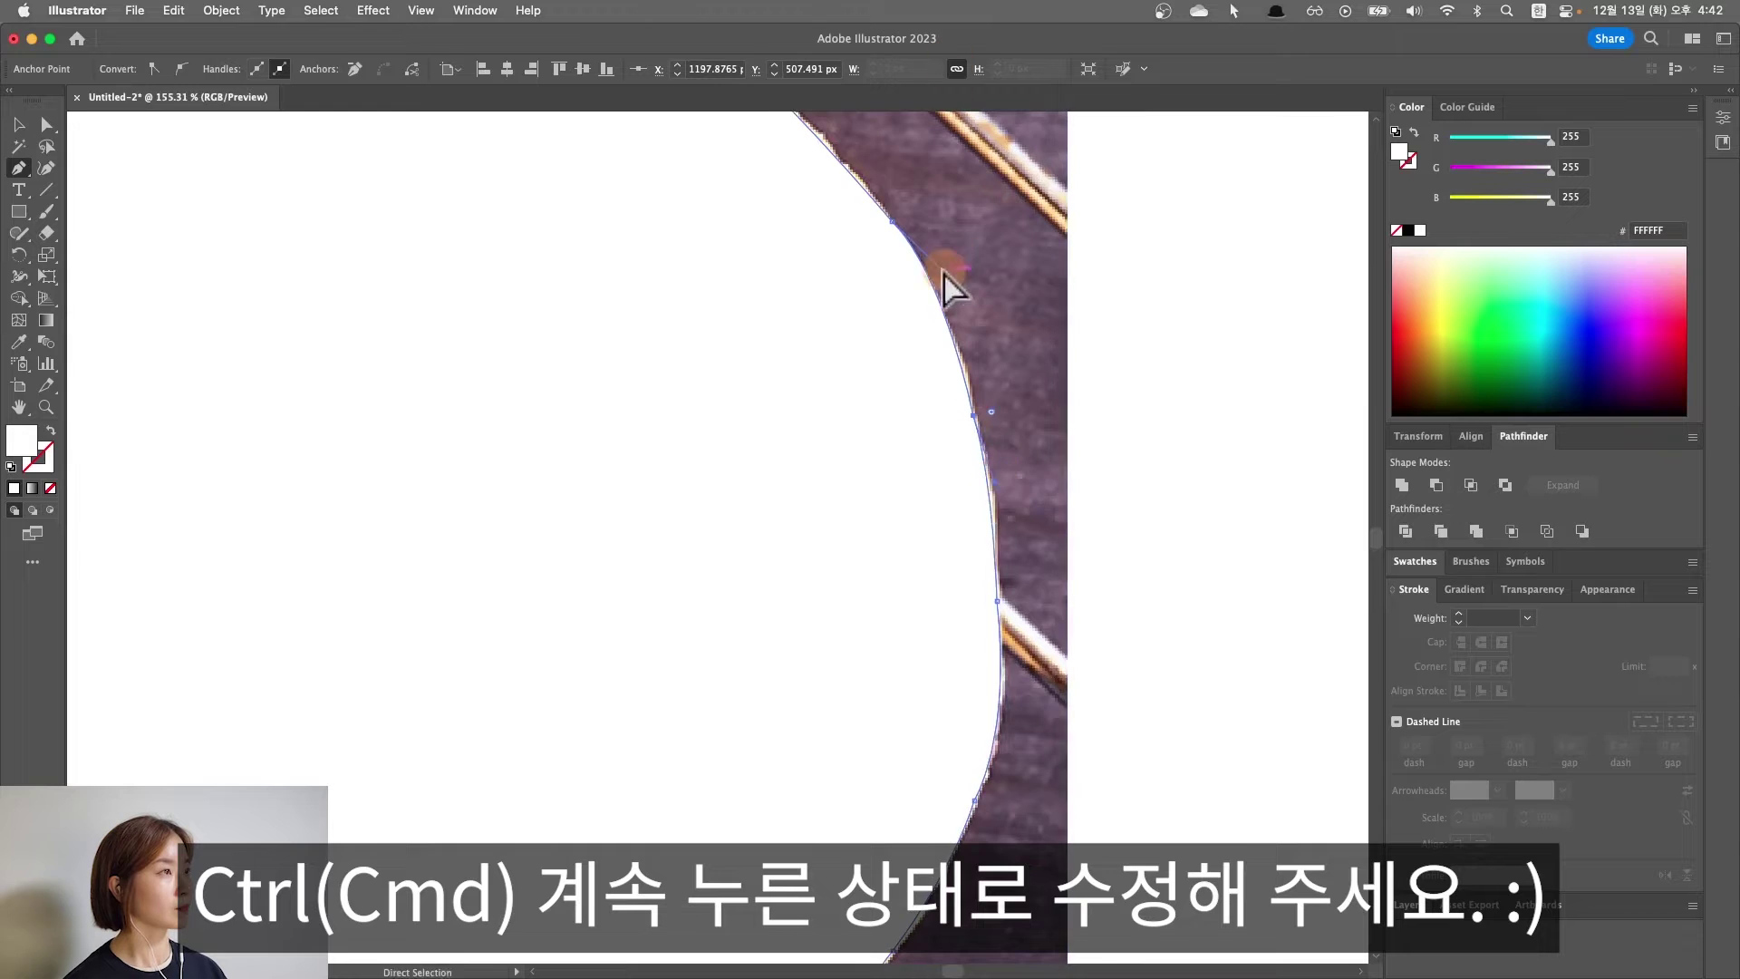
scroll(948, 284, up, 5)
mouse_move(730, 307)
mouse_down()
mouse_move(816, 369)
mouse_move(641, 253)
mouse_up()
scroll(447, 338, down, 3)
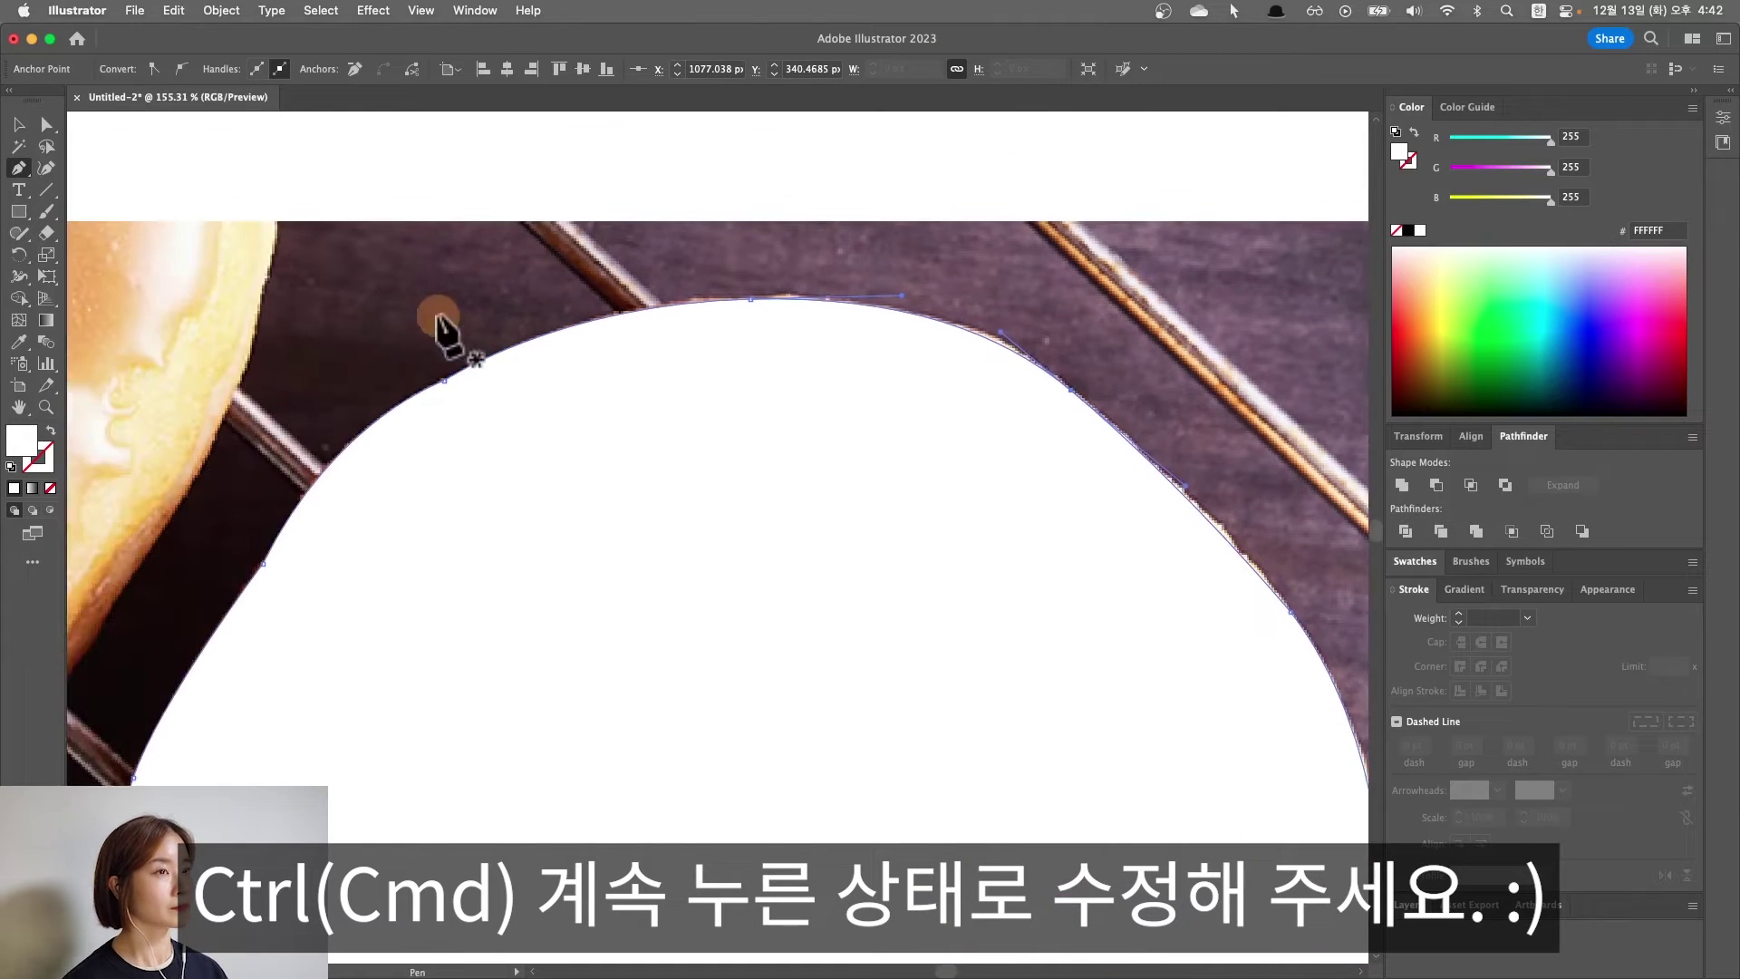
scroll(934, 648, down, 3)
- Select the white outer donut path and hide it with Cmd+3
key(v)
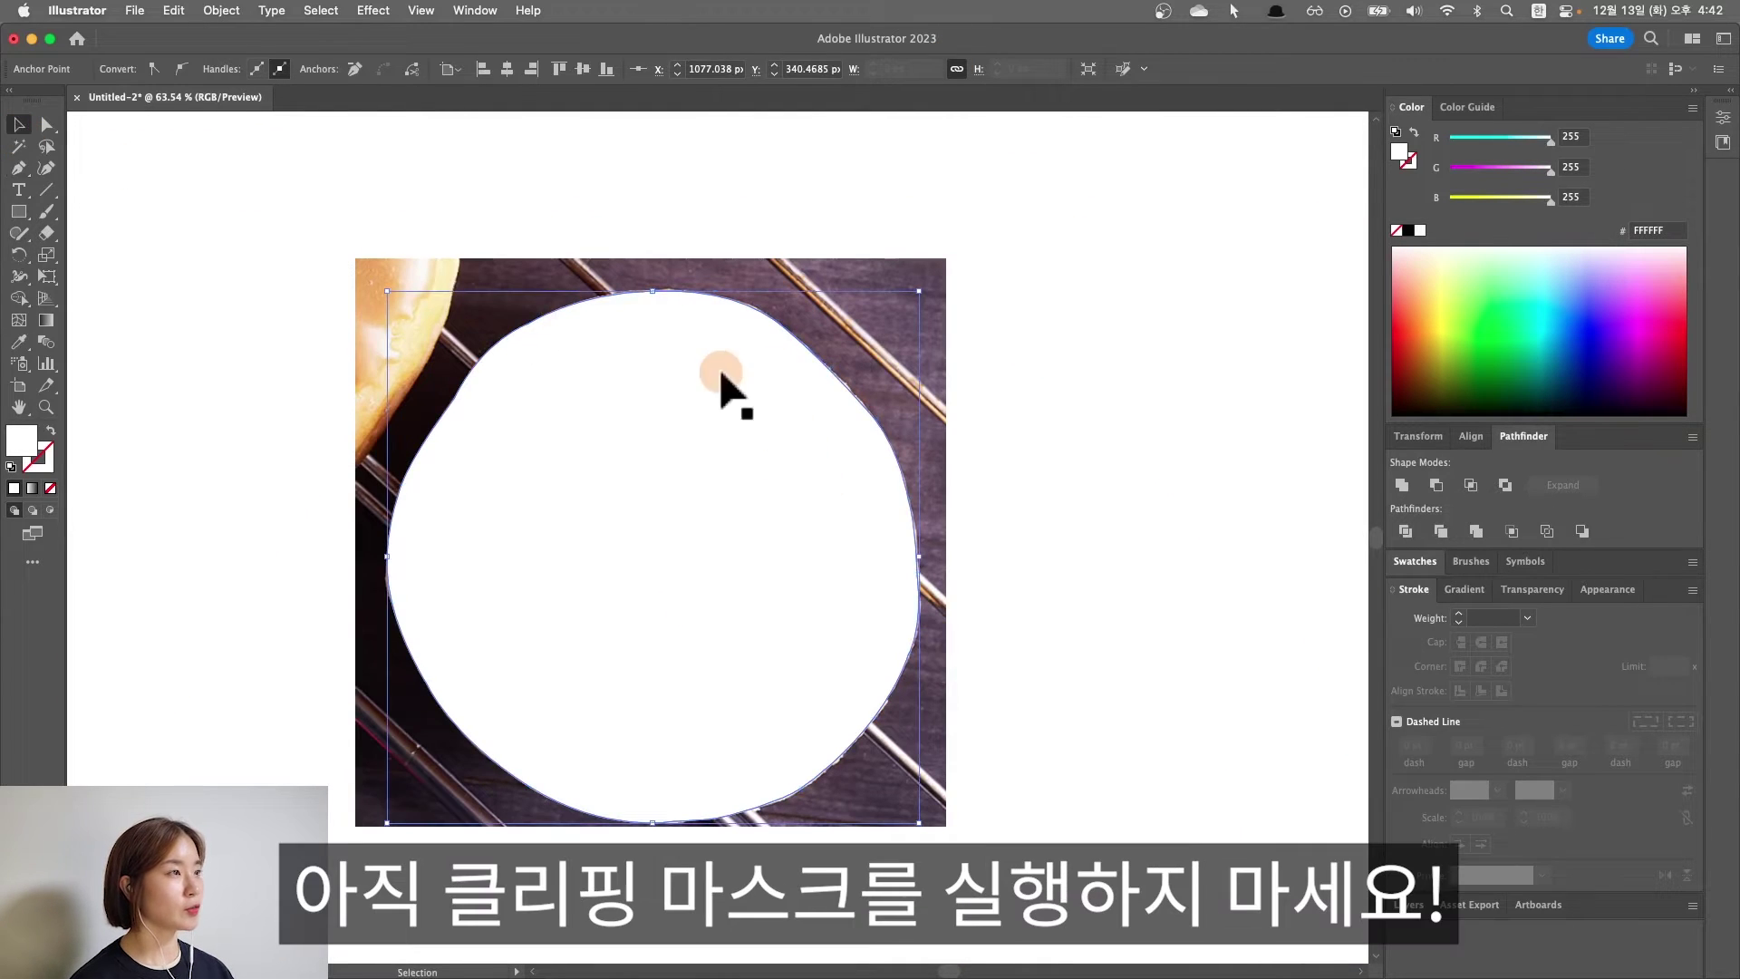
drag(1016, 318, 827, 541)
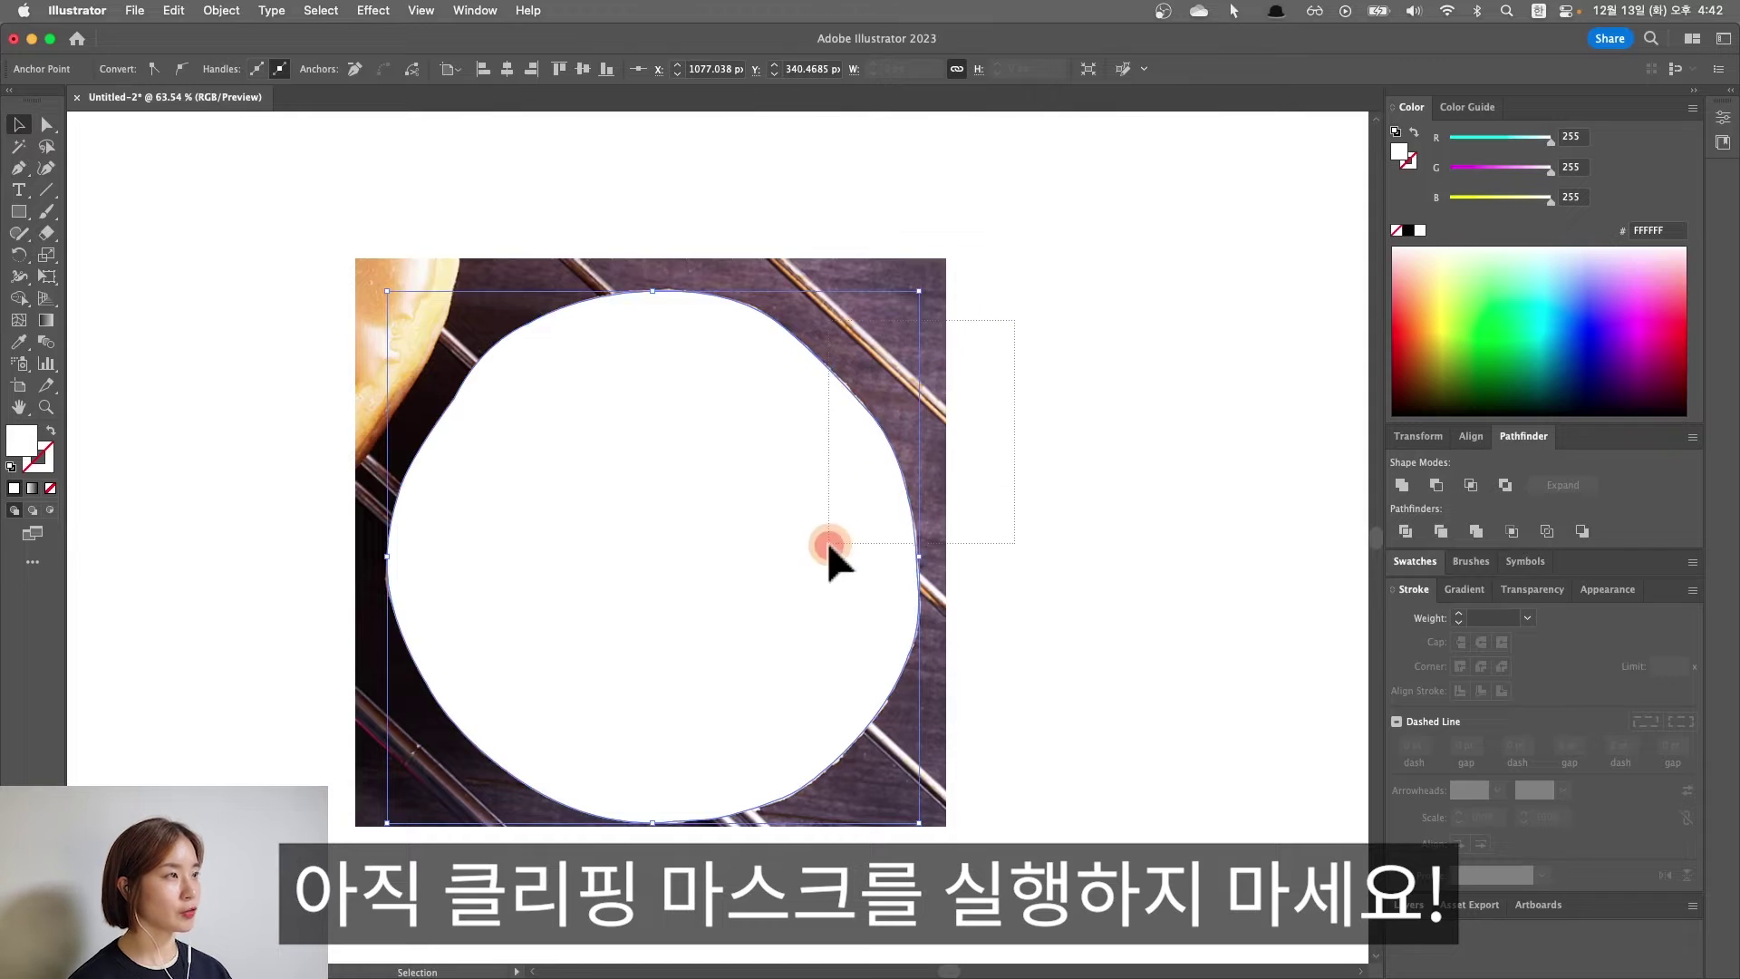
key(super+7)
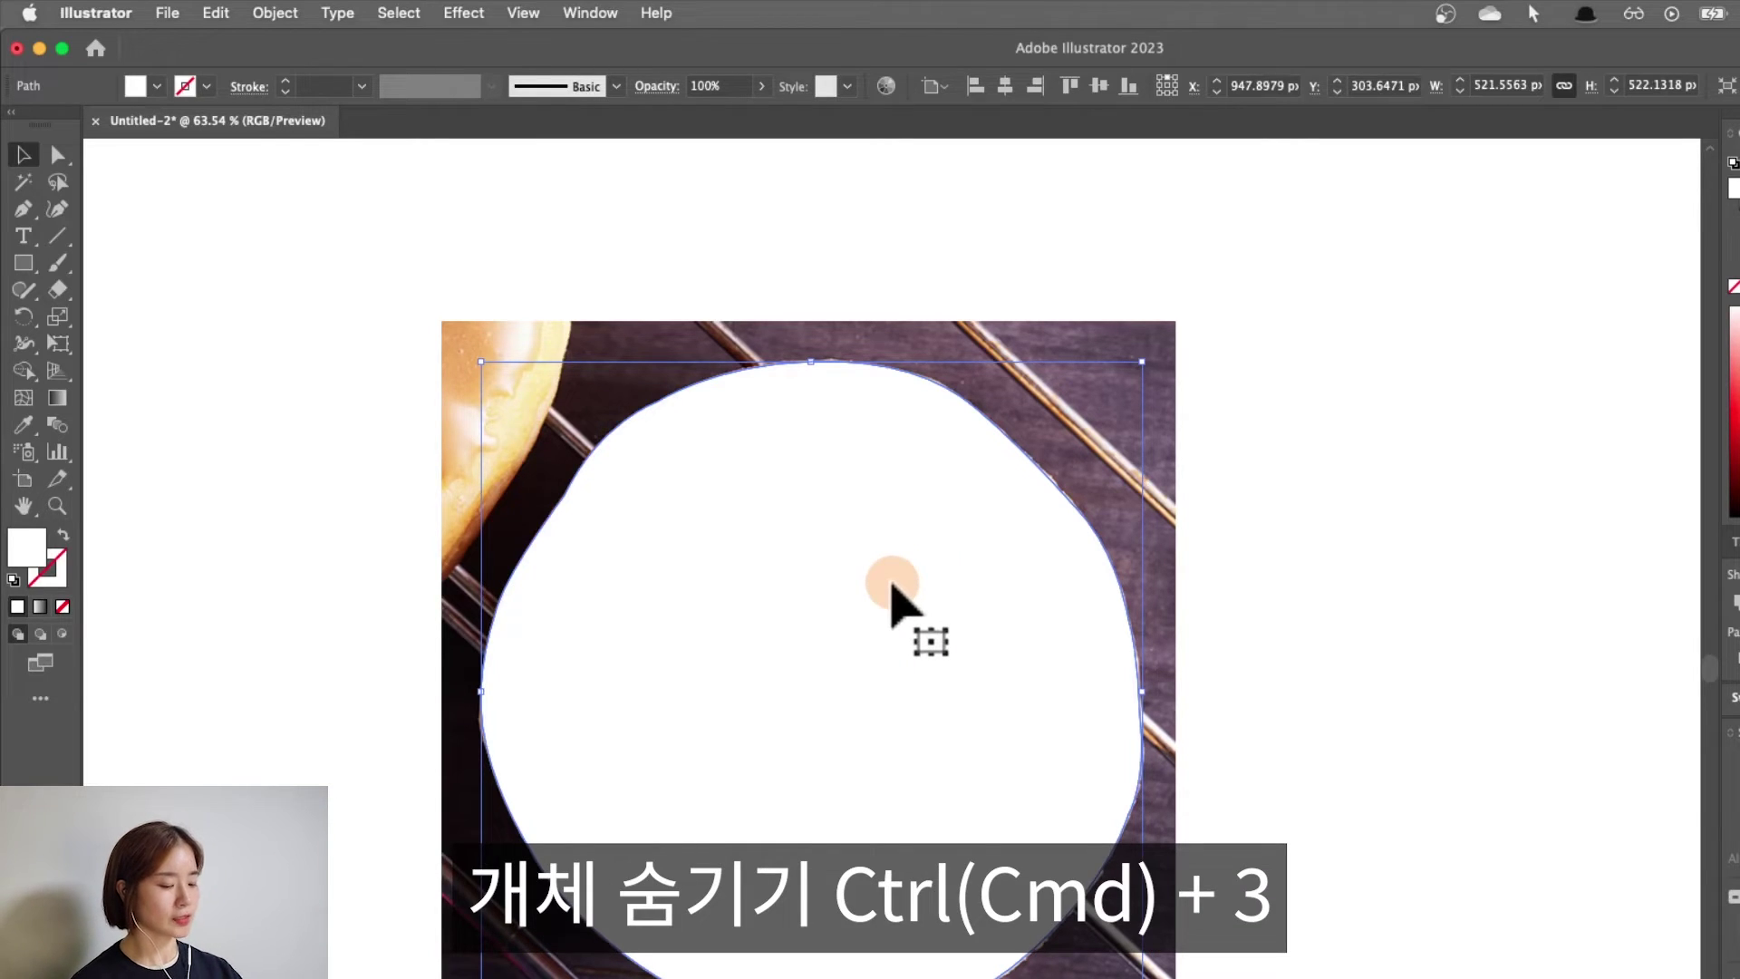
key(super+3)
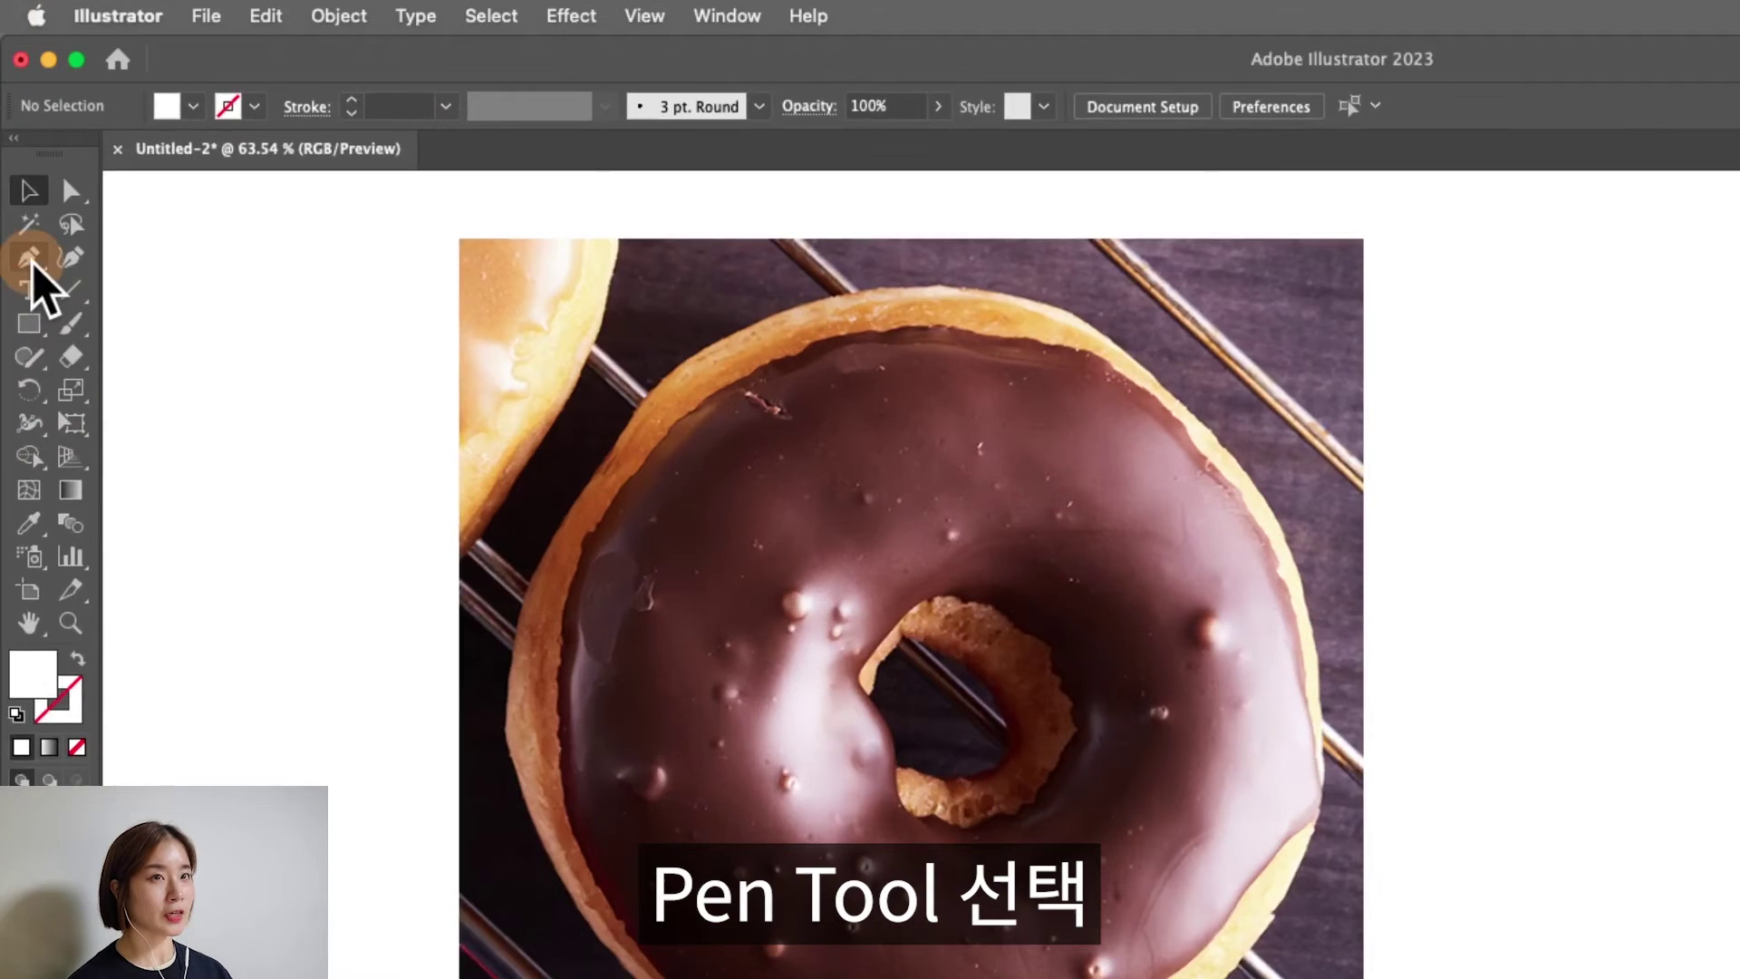
click(23, 208)
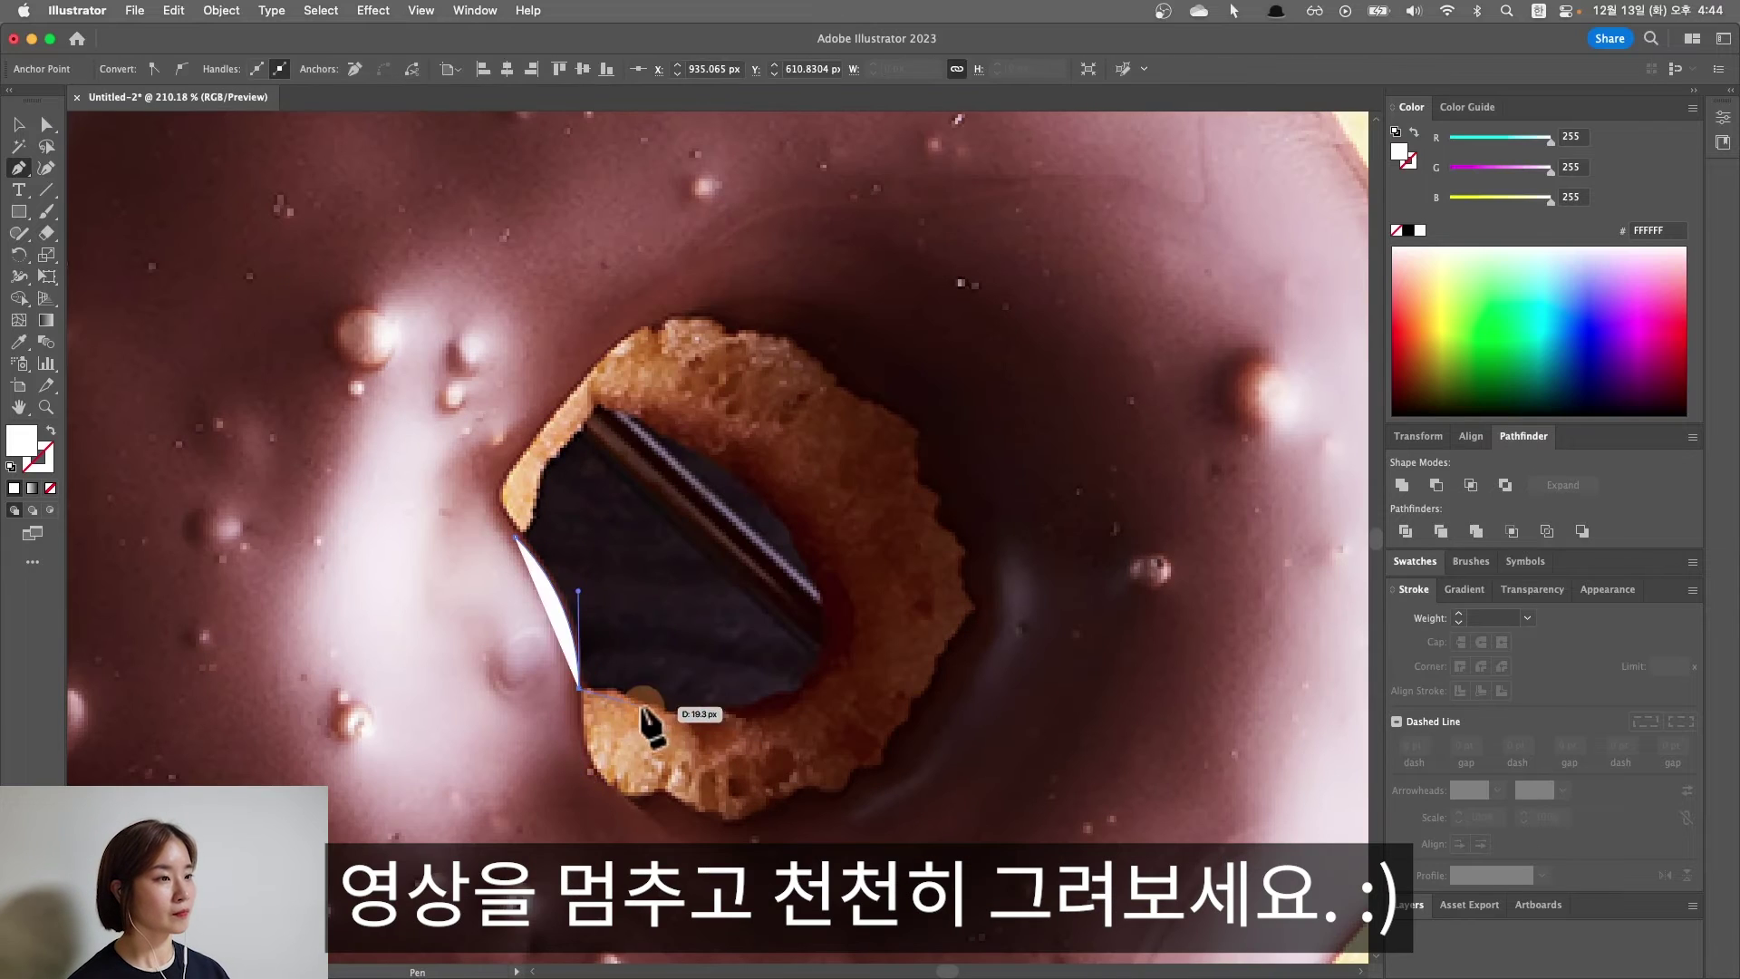
- Trace a closed curved path around the donut's inner hole and select it
click(642, 707)
drag(715, 721, 816, 710)
drag(822, 602, 830, 652)
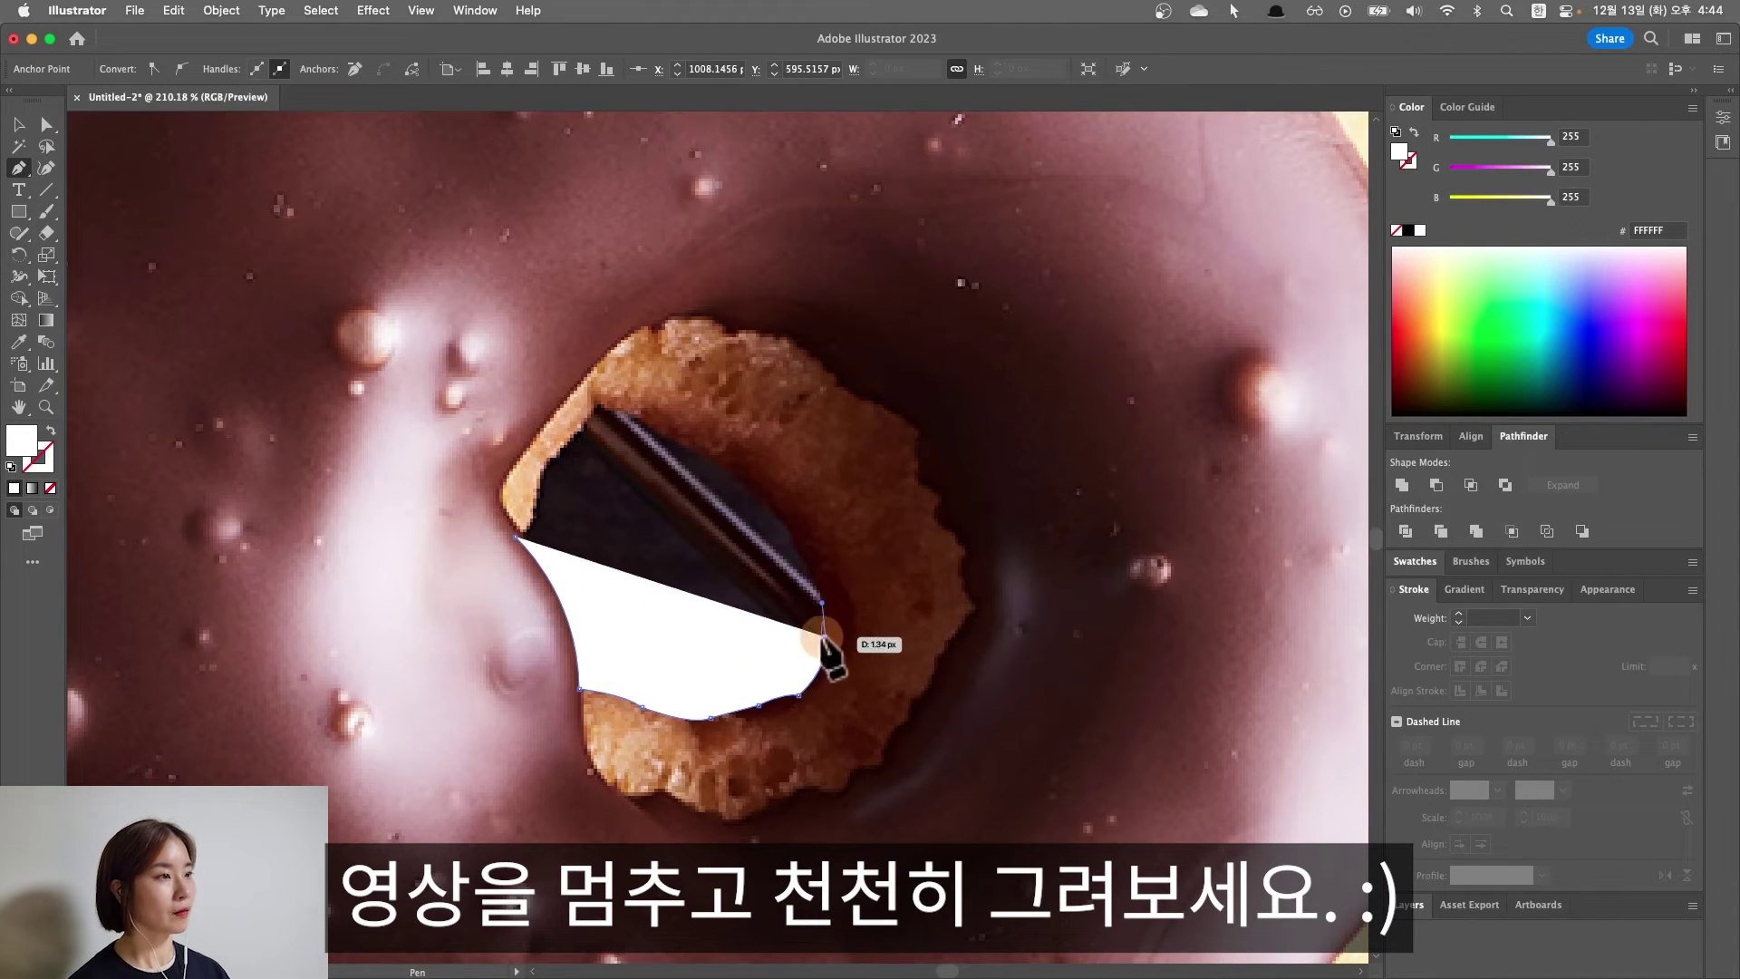
drag(810, 542, 812, 571)
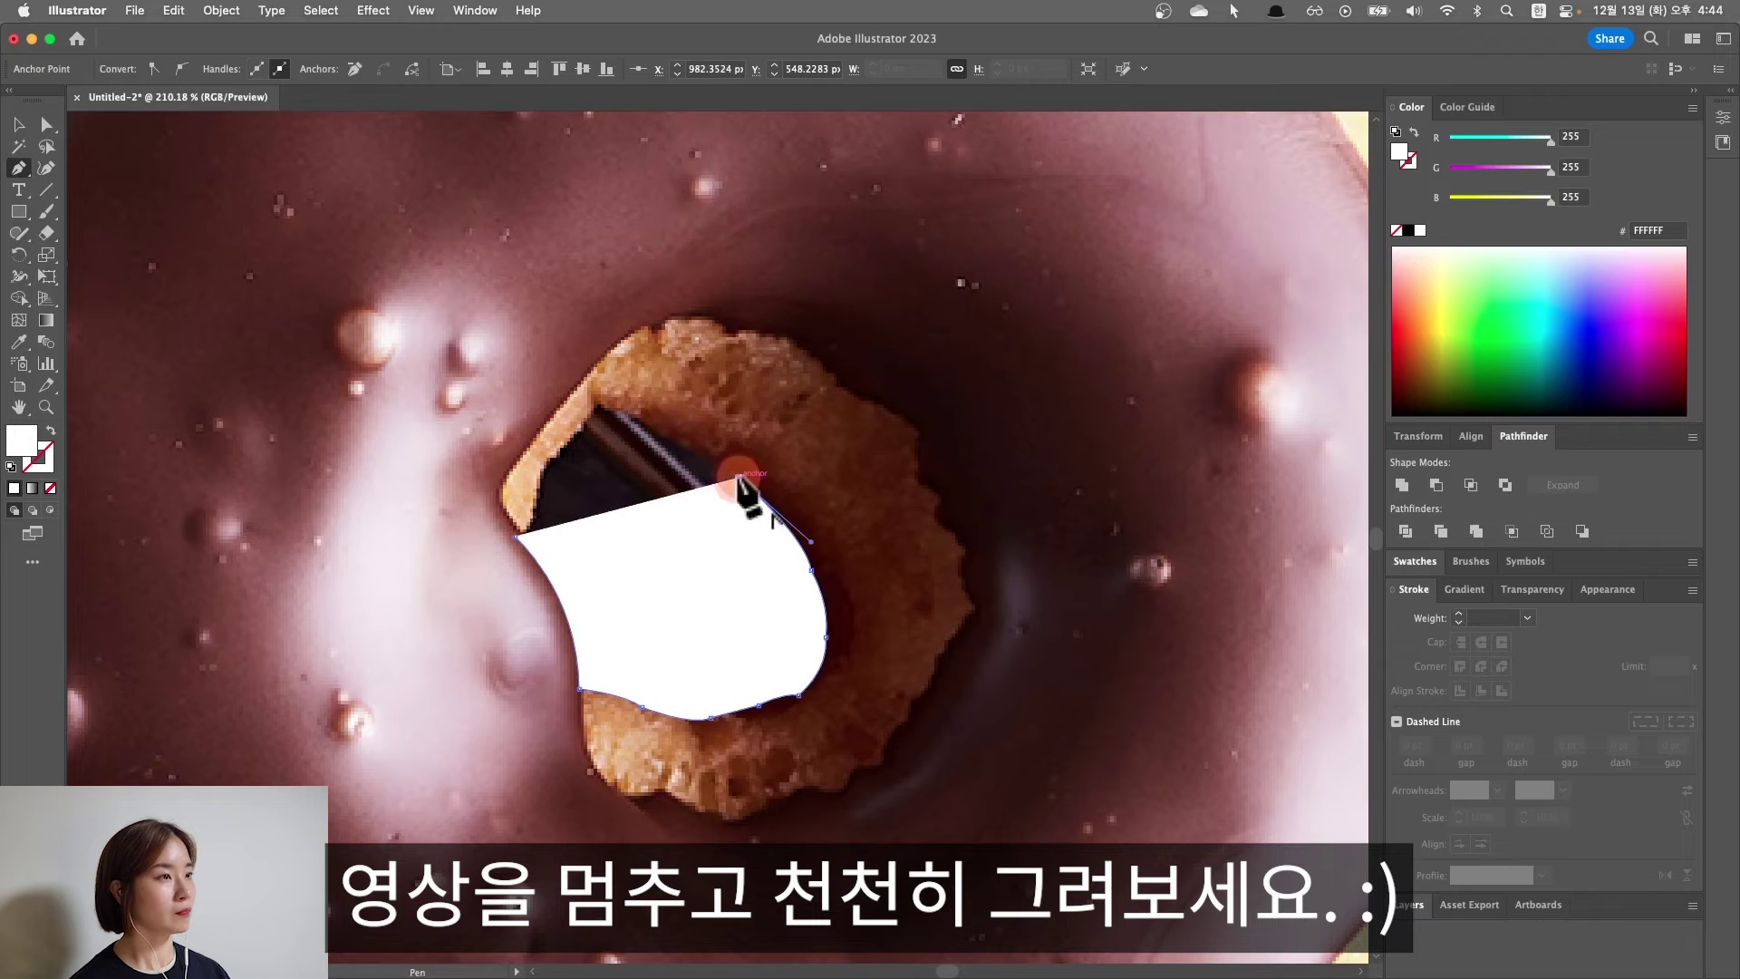
drag(599, 404, 642, 436)
click(542, 490)
drag(533, 533, 537, 546)
click(531, 539)
super+click(842, 591)
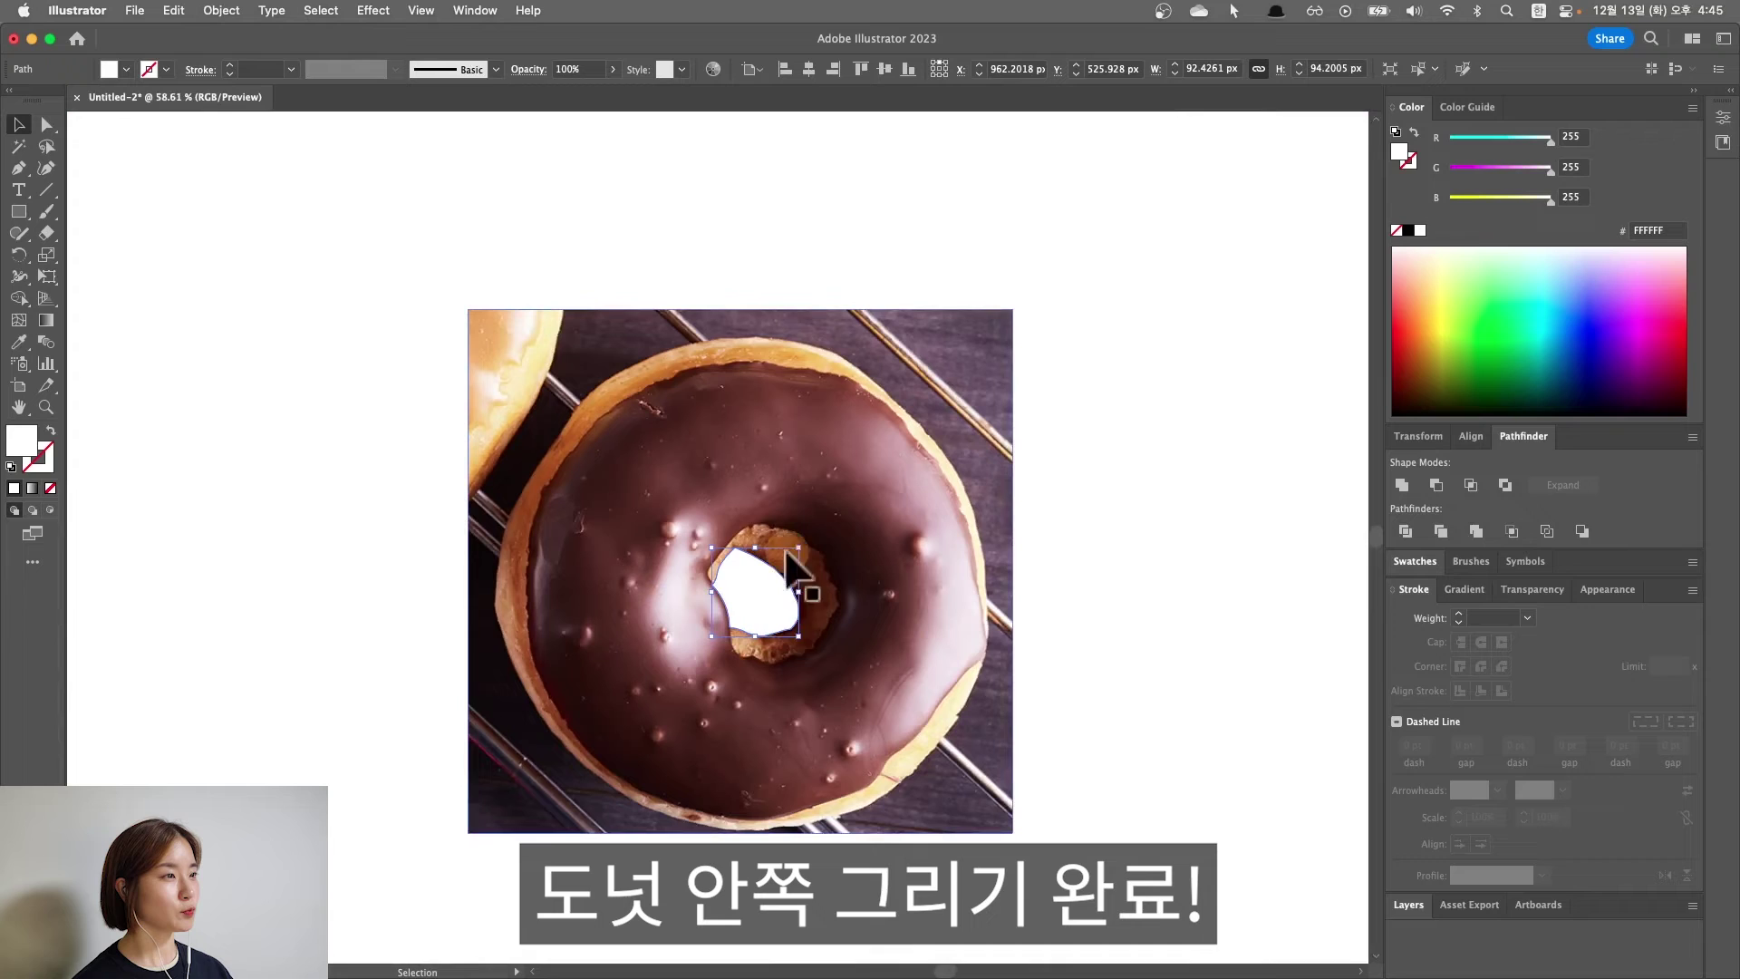
click(785, 625)
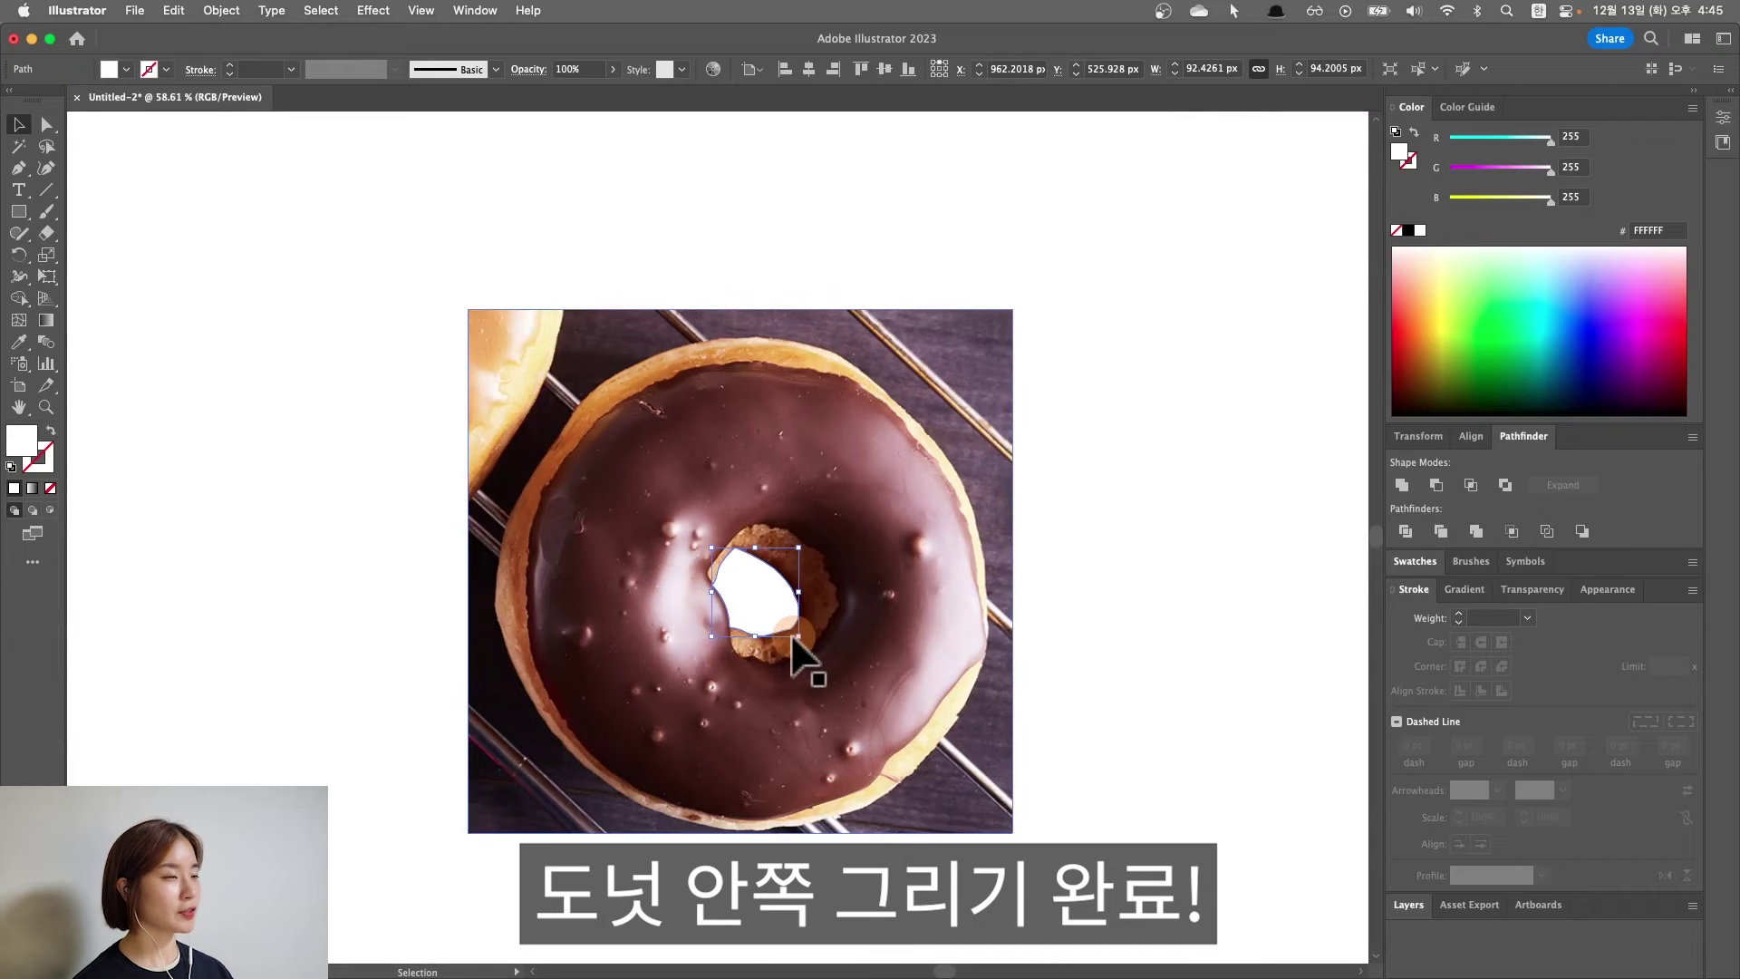
- Show the hidden outer donut path again and fill it cyan by setting R to 0
click(1088, 646)
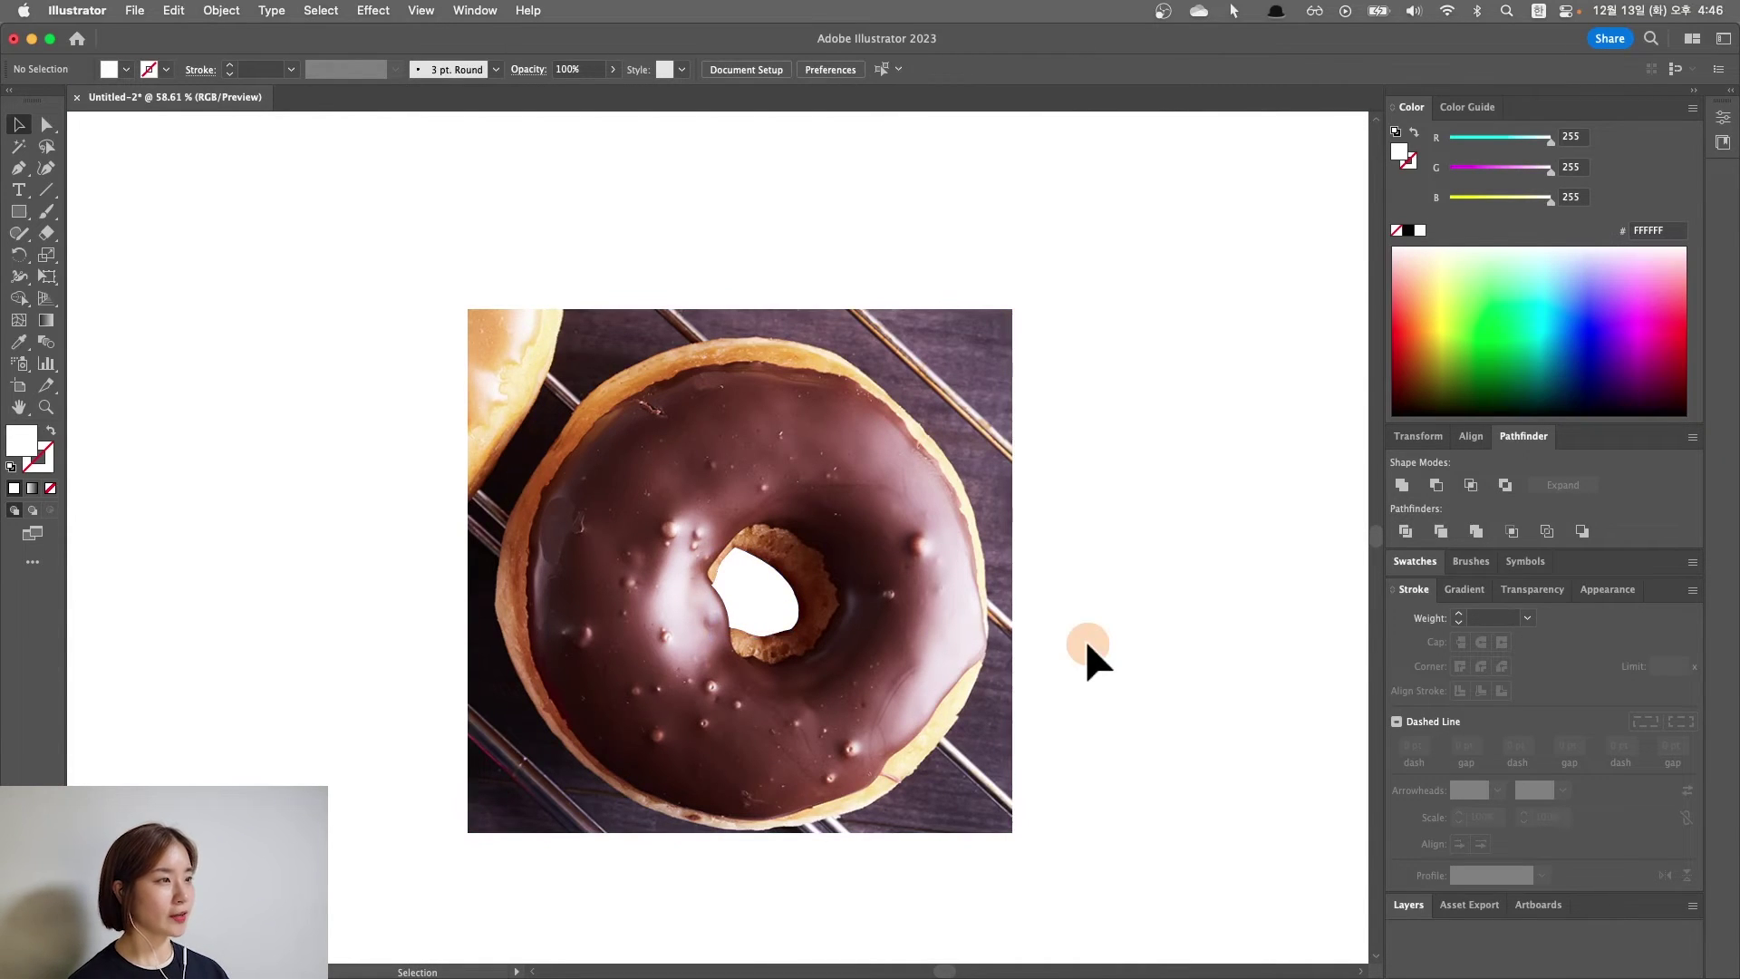
key(super+alt+3)
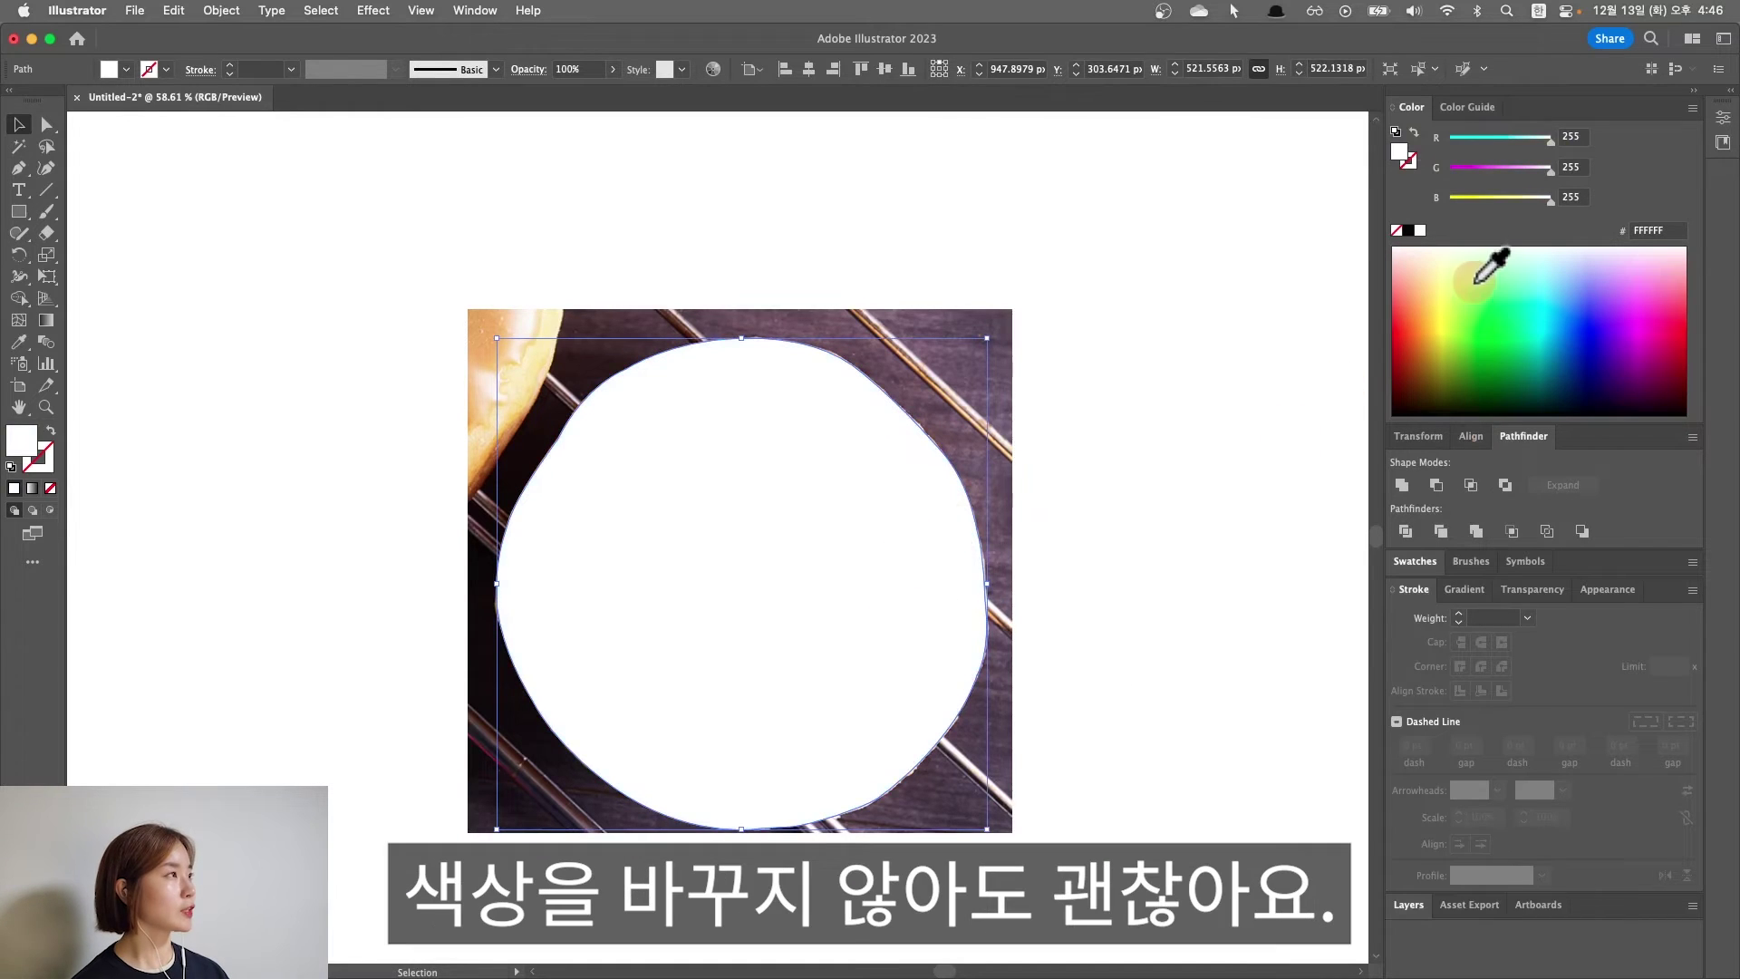
drag(1495, 138, 1441, 138)
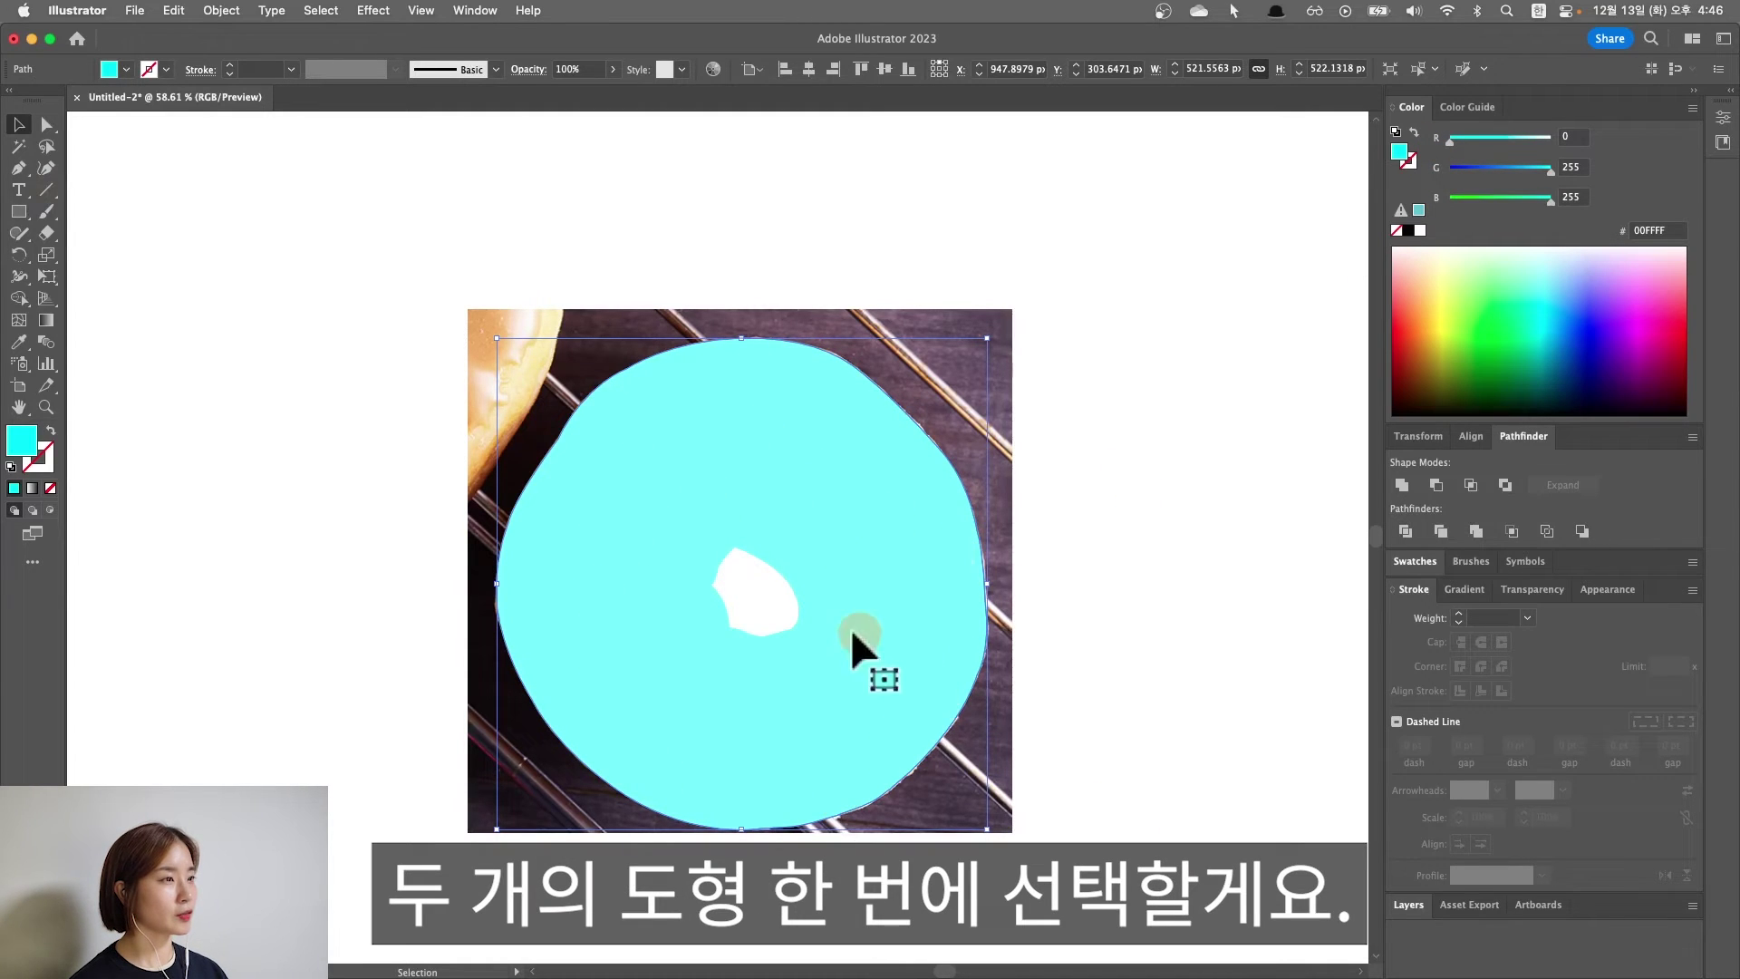
shift+click(746, 591)
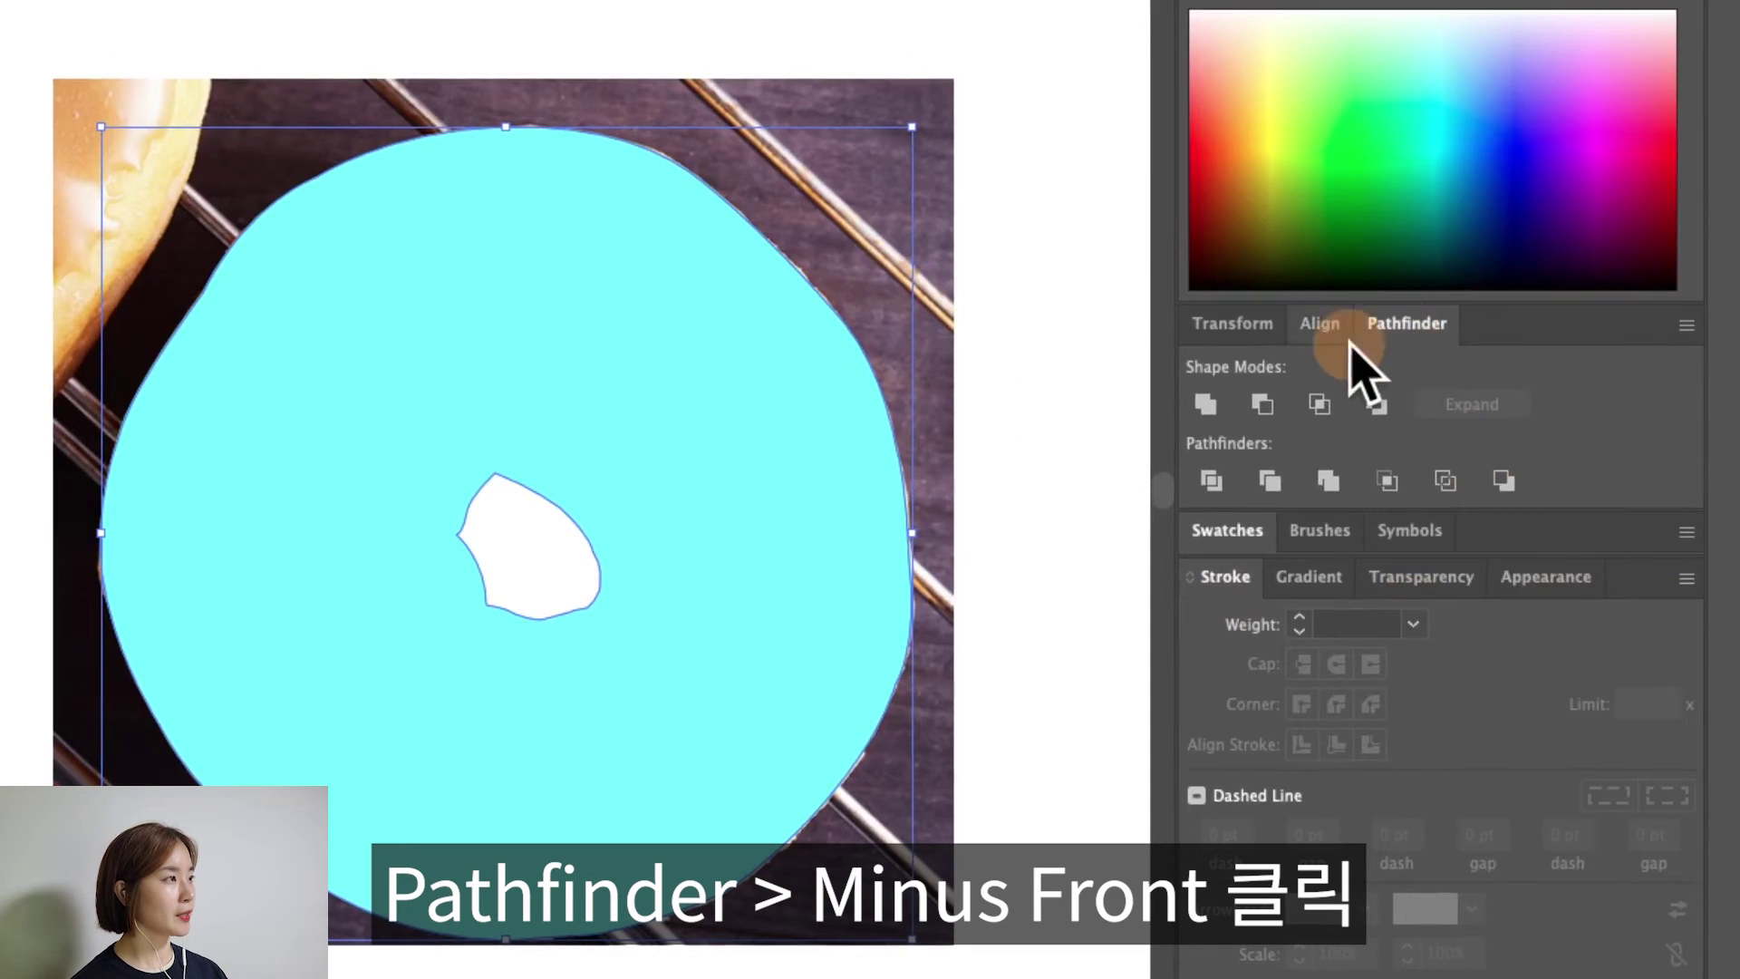
- Cut the hole from the cyan shape with Pathfinder Minus Front to form a ring
click(1437, 487)
click(1264, 408)
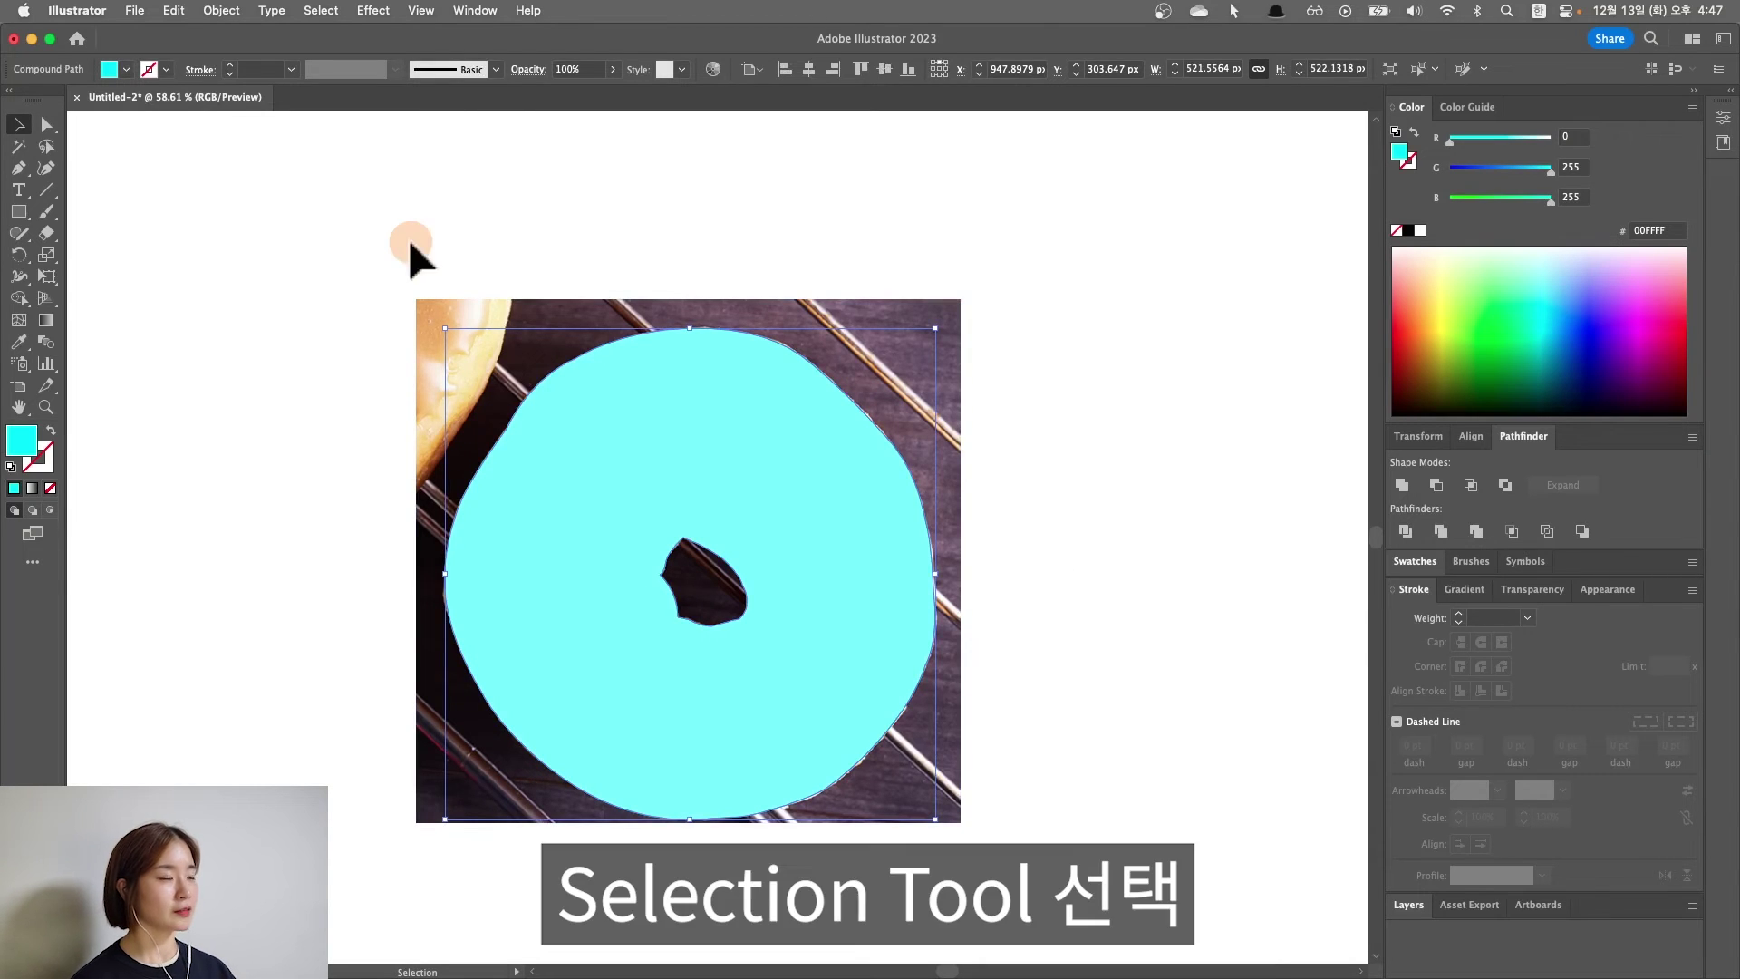
drag(381, 266, 682, 577)
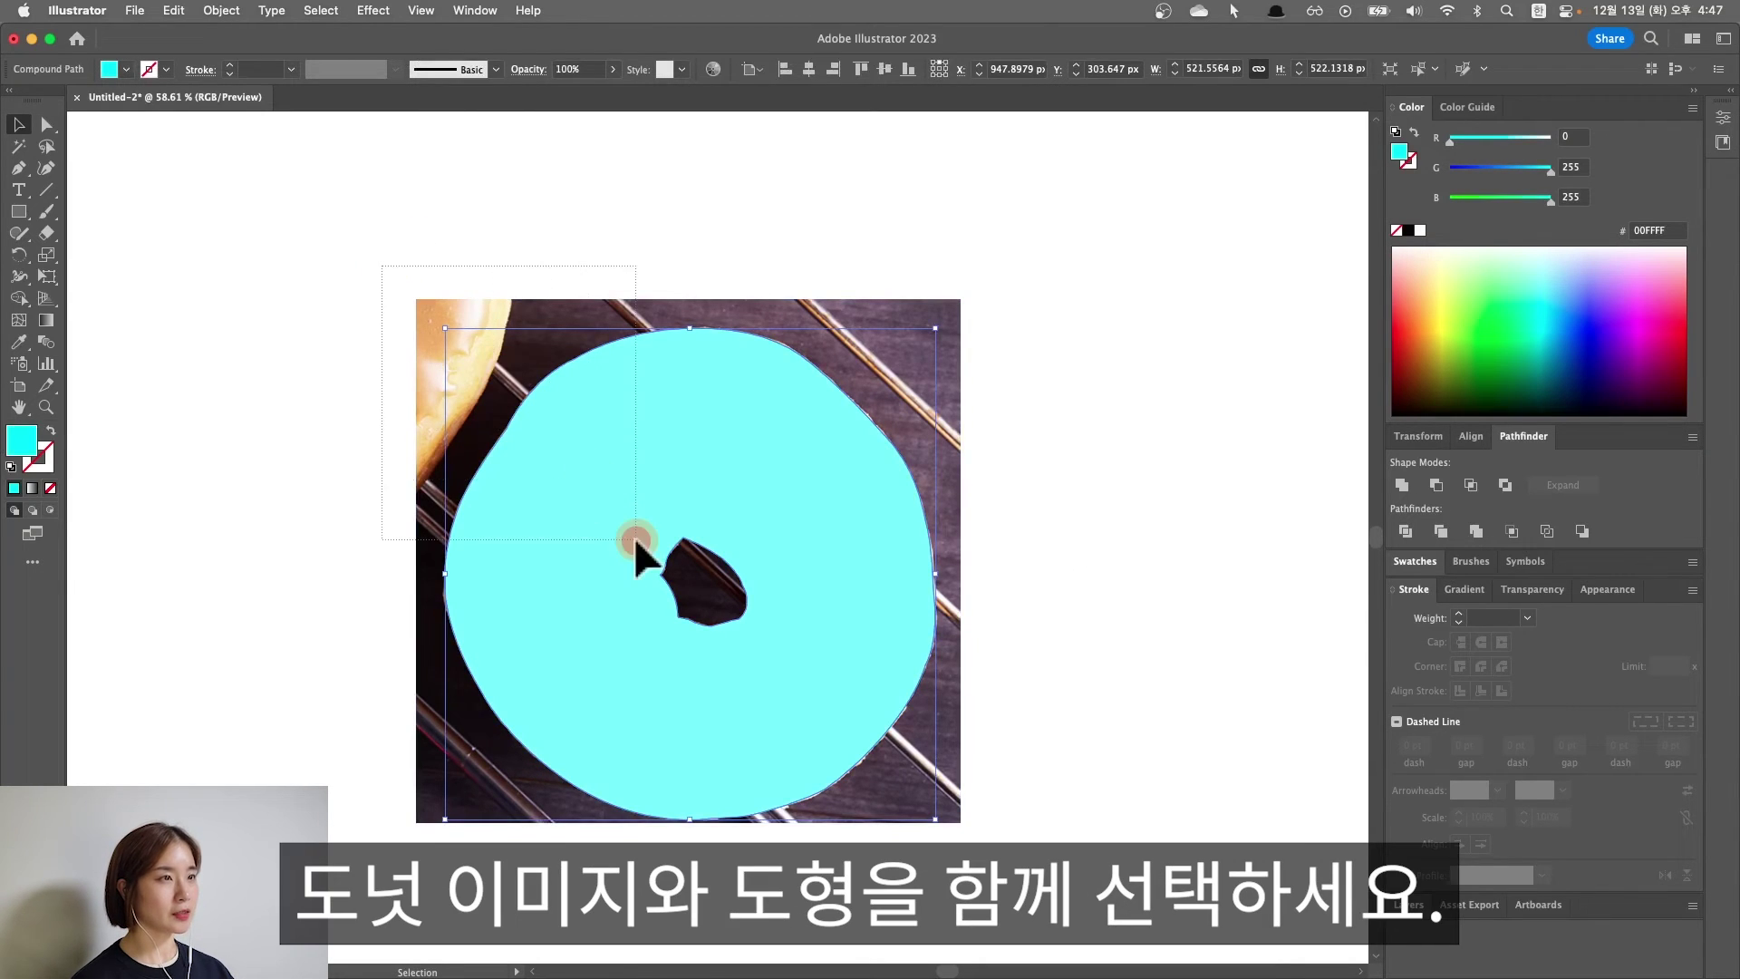
- Clip the donut photo to the ring shape and move the clip group beside the artboard
drag(762, 653, 820, 689)
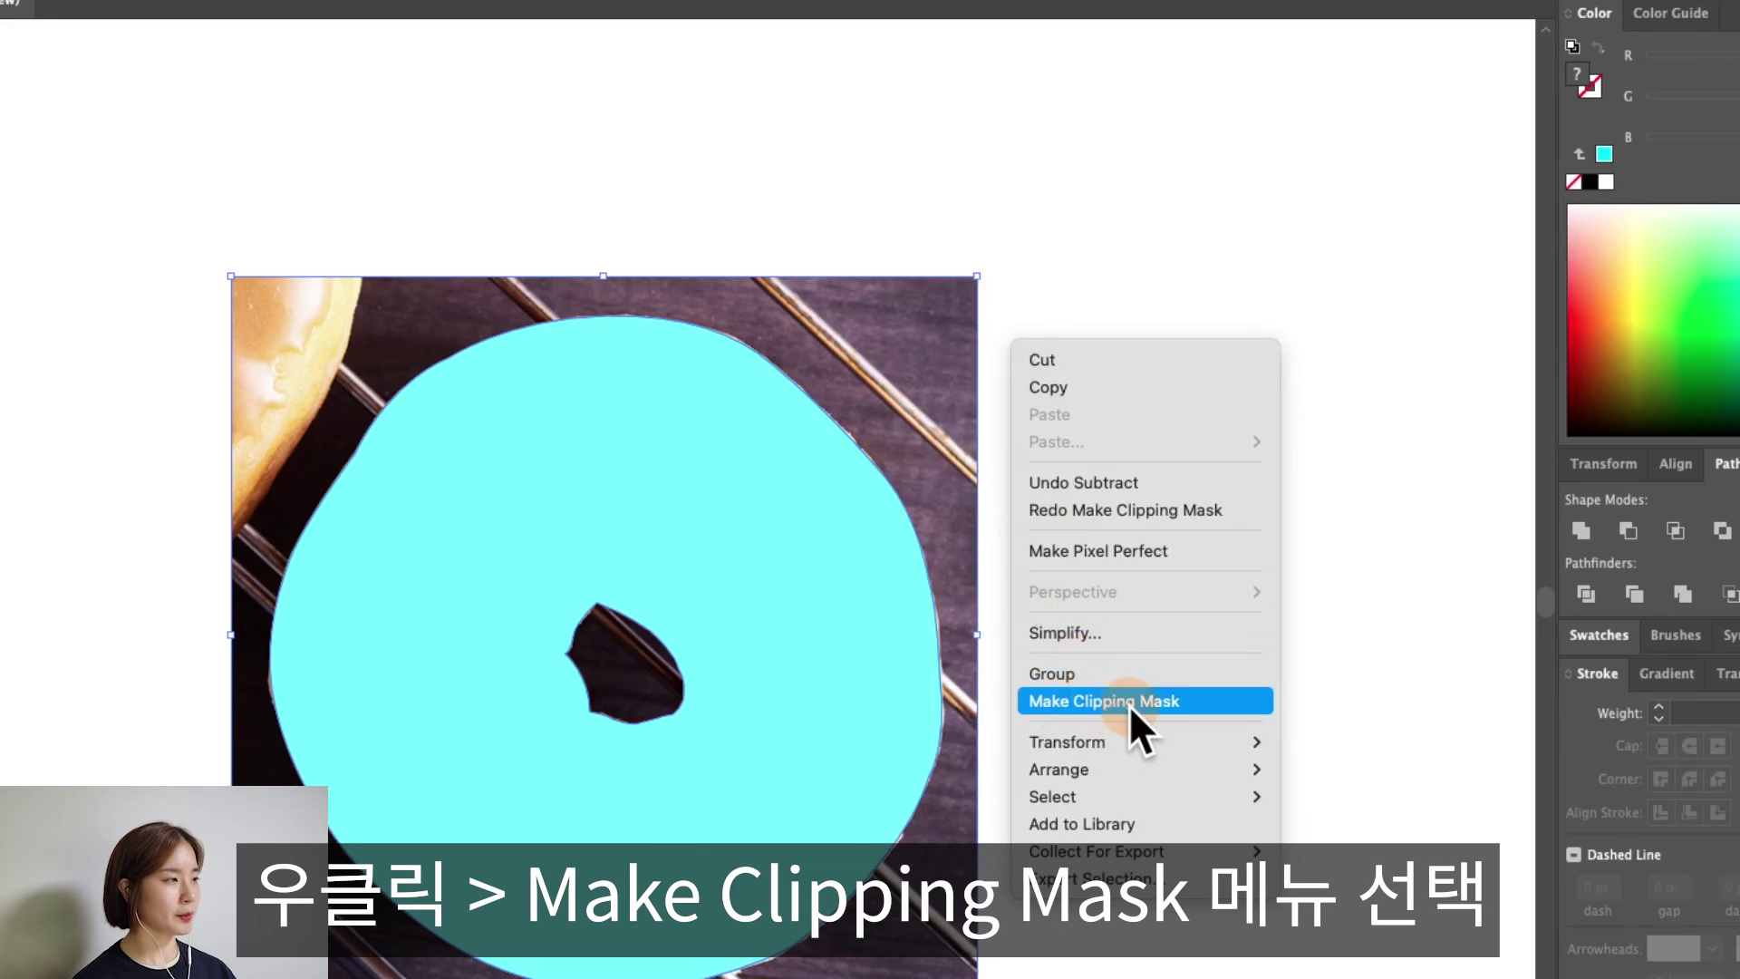
click(1148, 701)
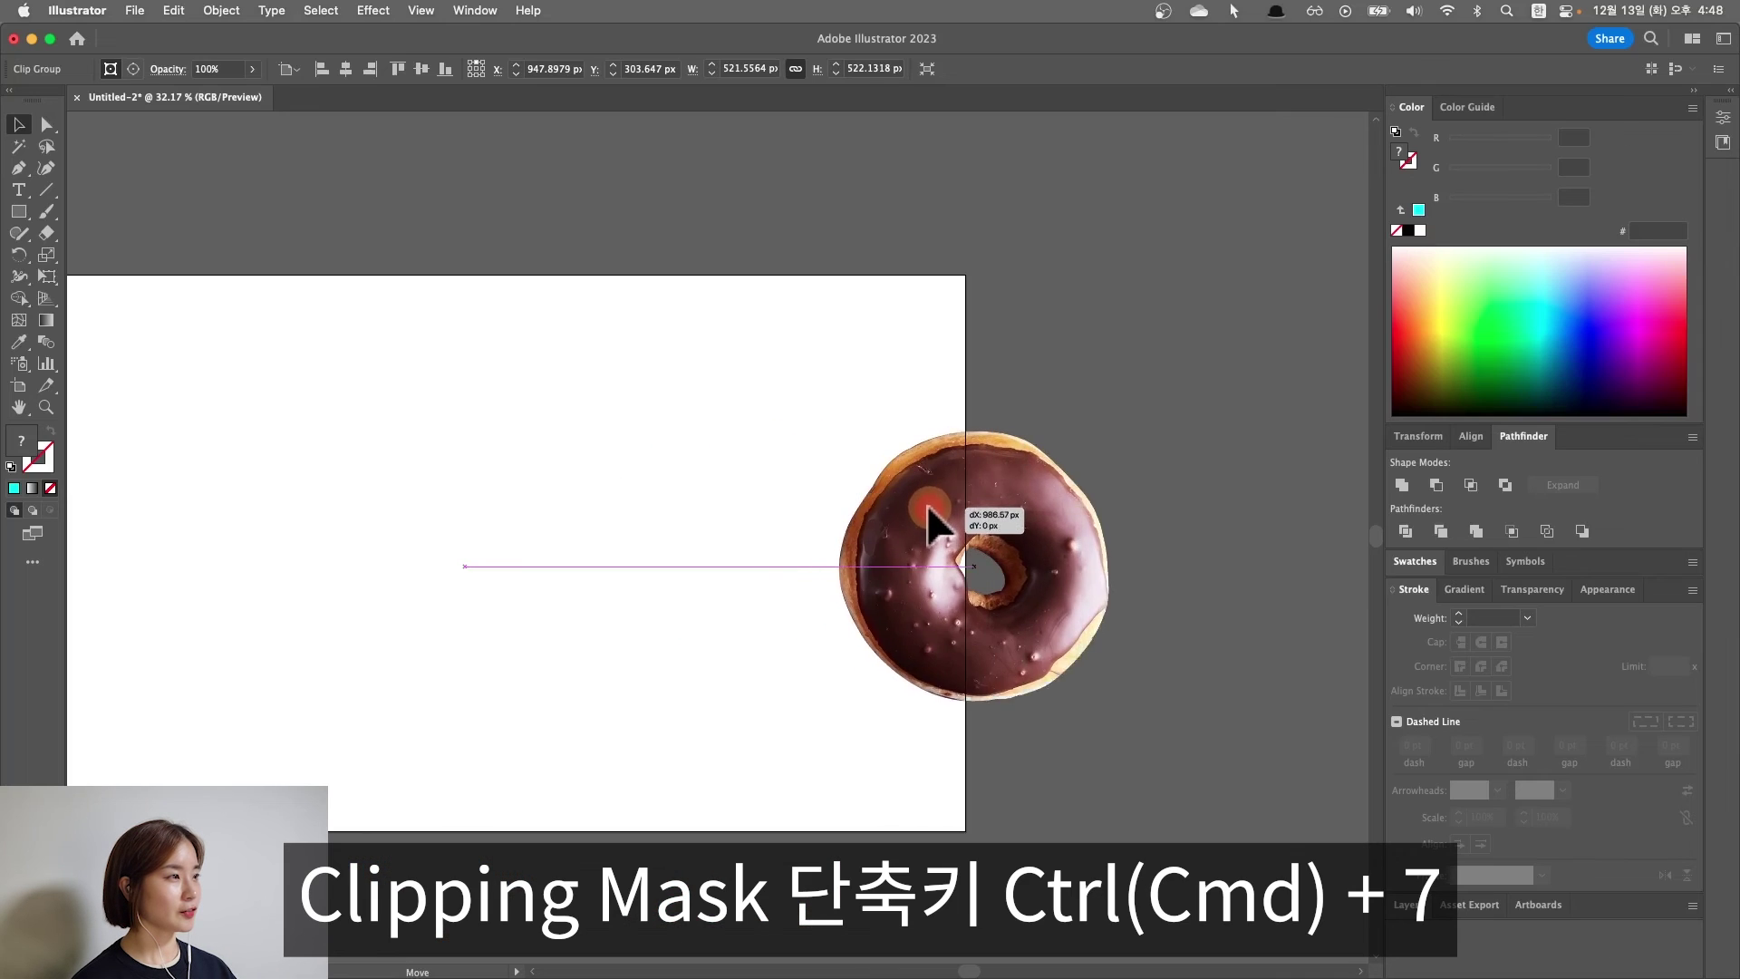
mouse_move(933, 522)
mouse_down()
mouse_move(892, 535)
mouse_move(920, 488)
mouse_move(1086, 494)
mouse_up()
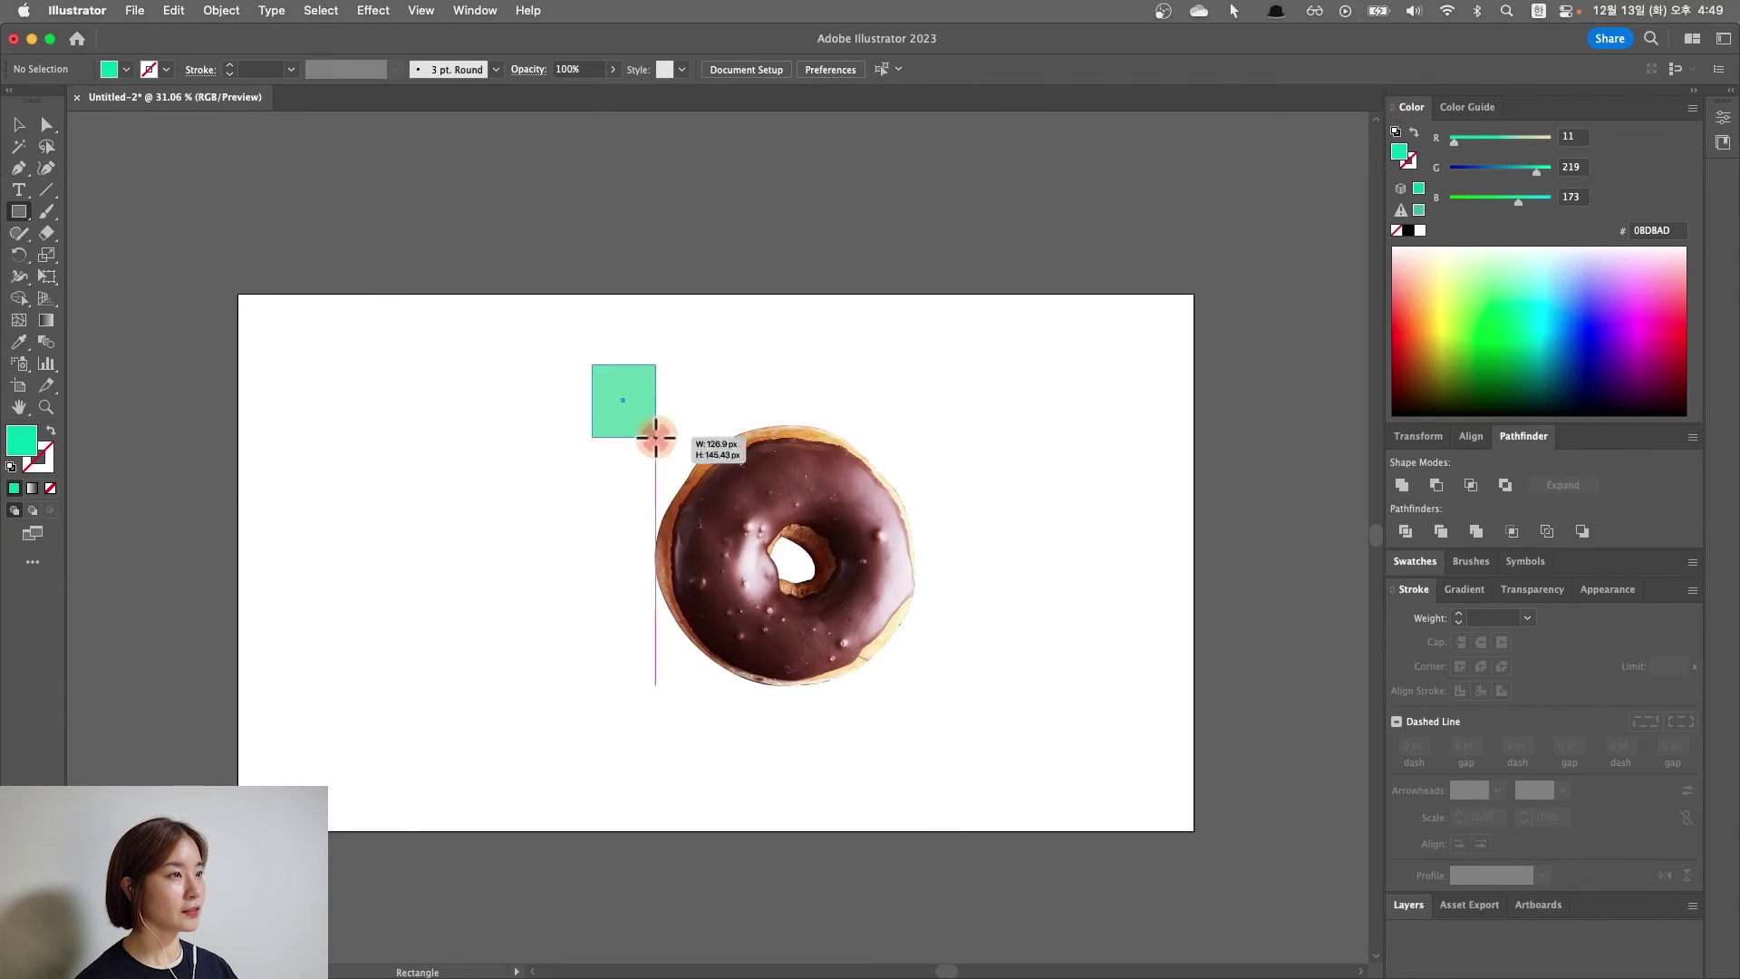
mouse_move(652, 435)
mouse_down()
mouse_move(905, 714)
mouse_move(992, 764)
mouse_up()
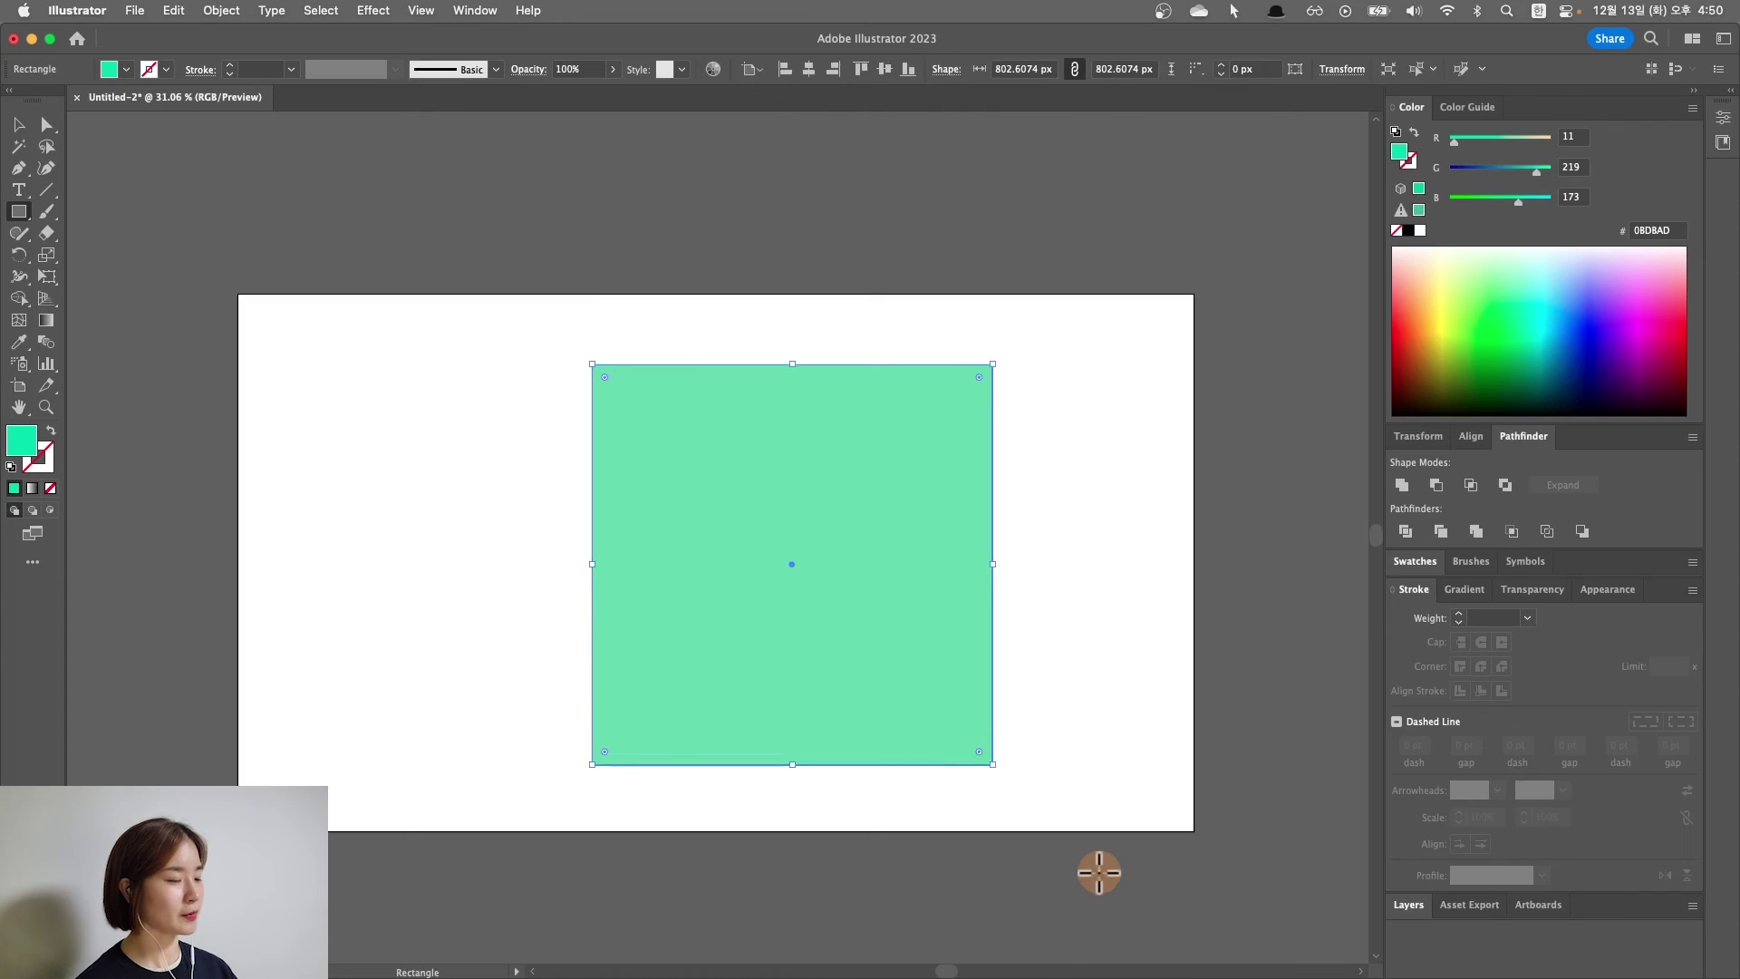
- Send the mint green square behind the clipped donut
key(ctrl+shift+bracketleft)
key(v)
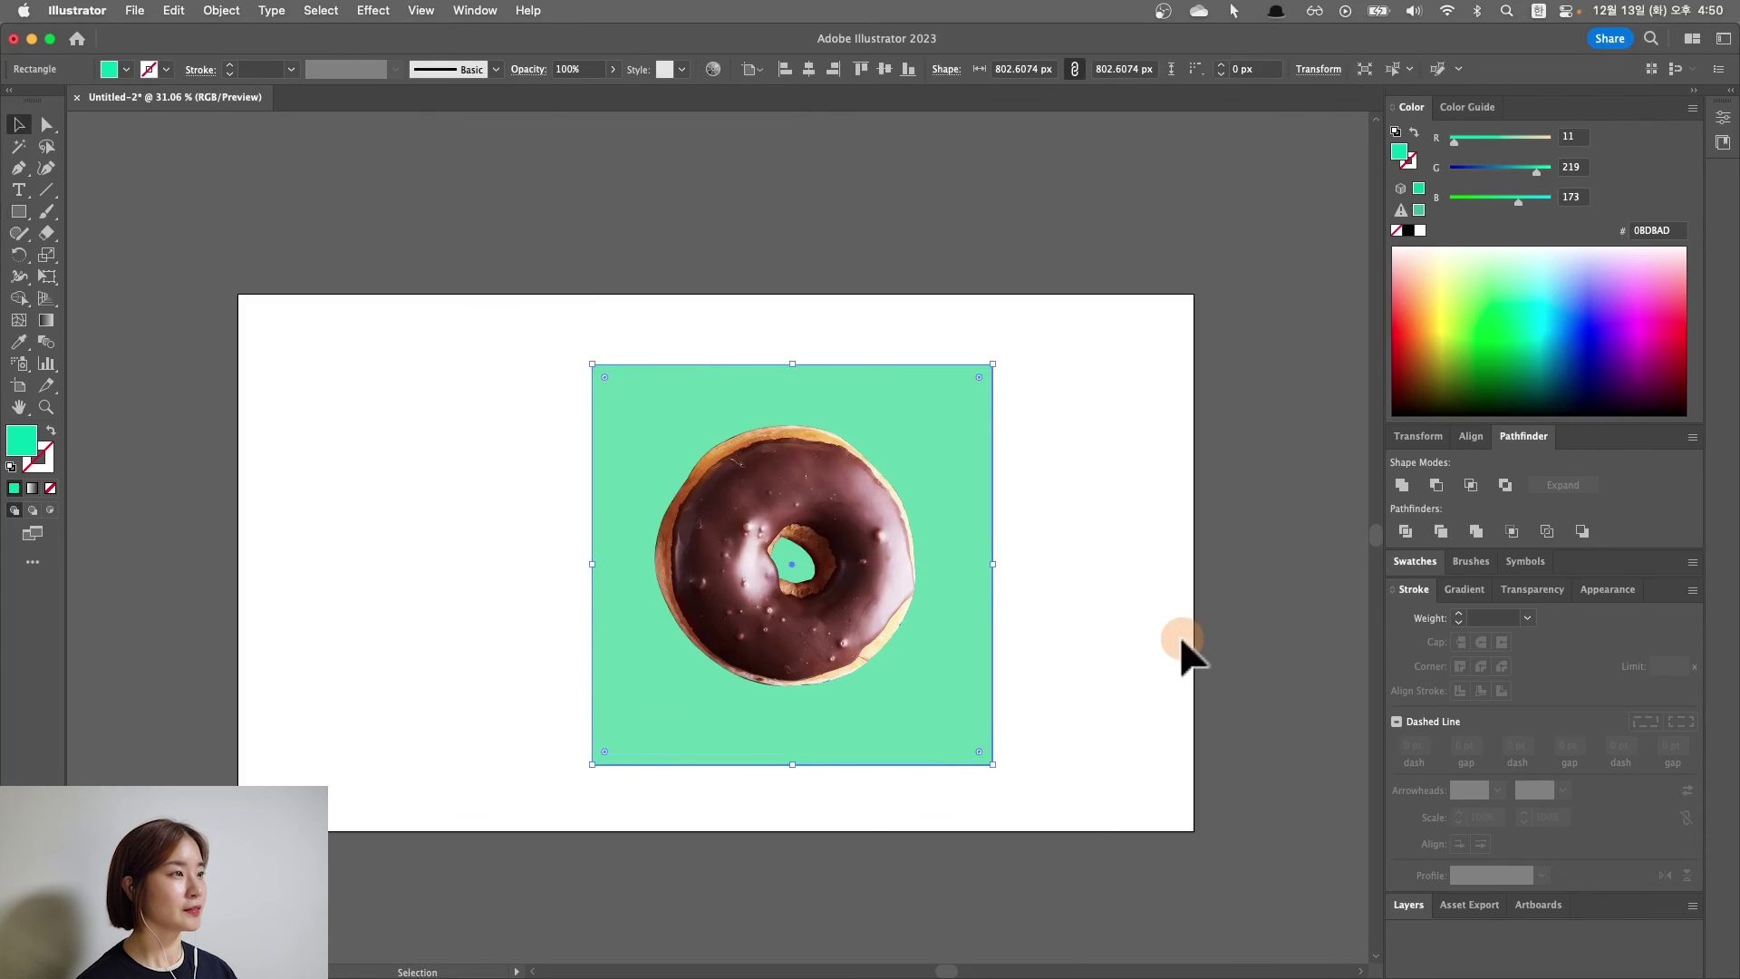